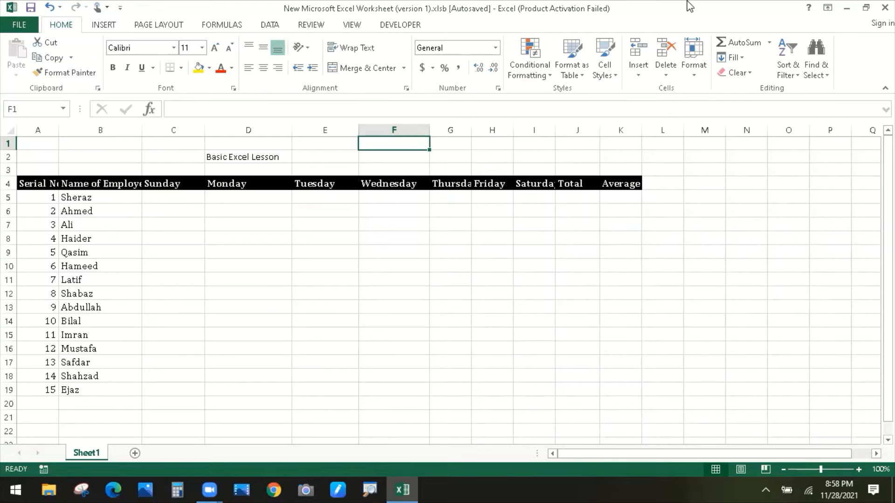
# Create a new Microsoft Excel worksheet file on the desktop and name it sheraz.xlsx
pyautogui.click(846, 8)
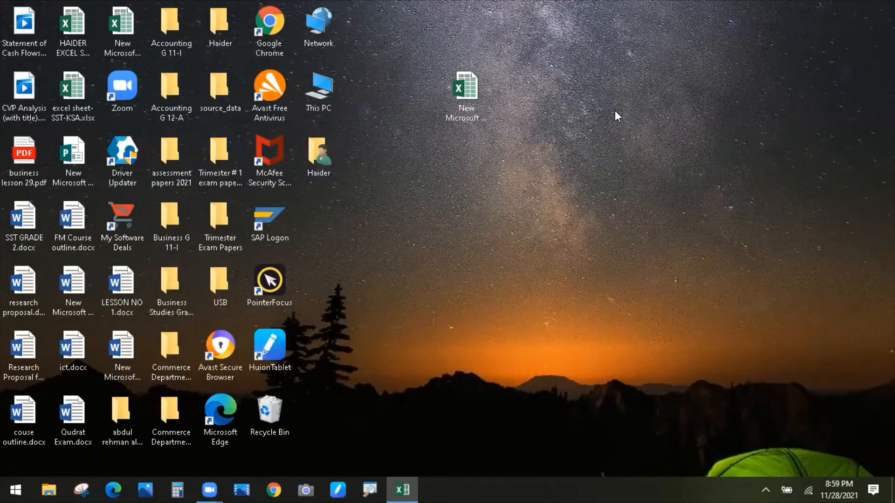
pyautogui.rightClick(589, 95)
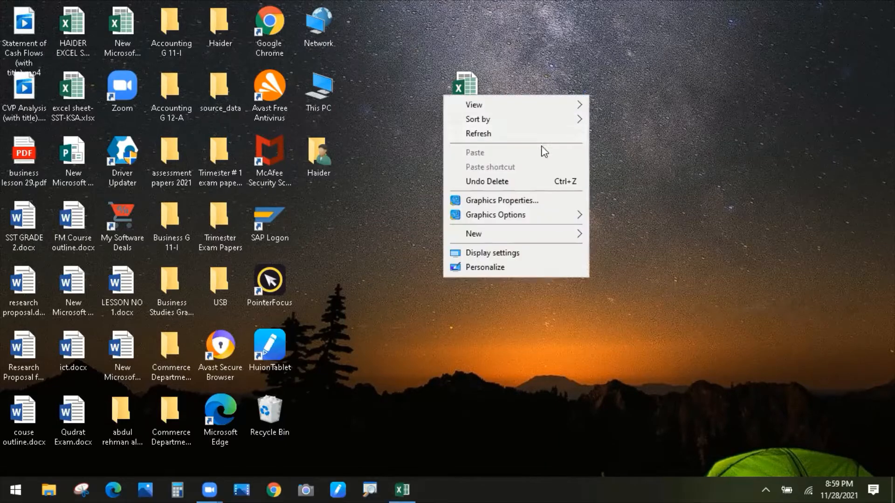
pyautogui.moveTo(496, 235)
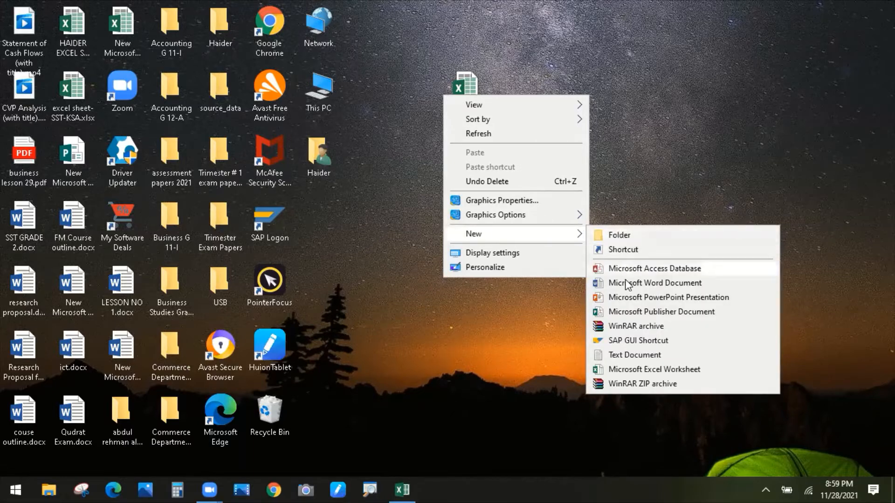
pyautogui.click(647, 370)
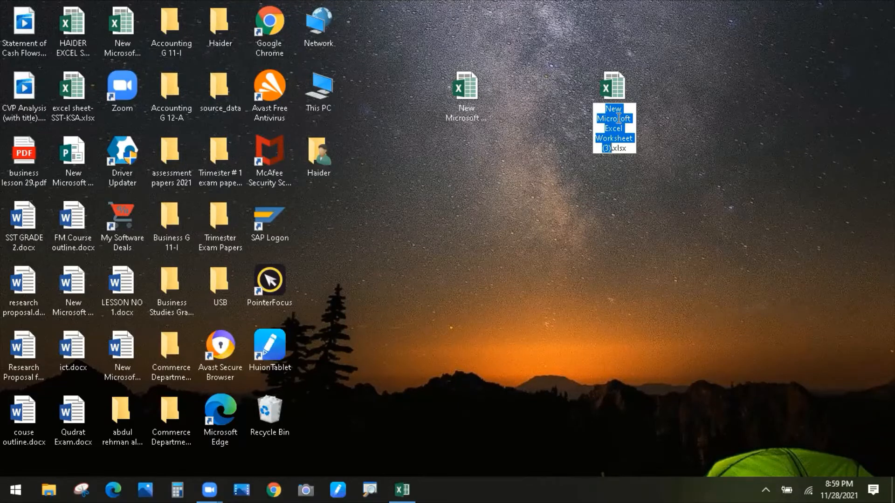
pyautogui.write('sheraz')
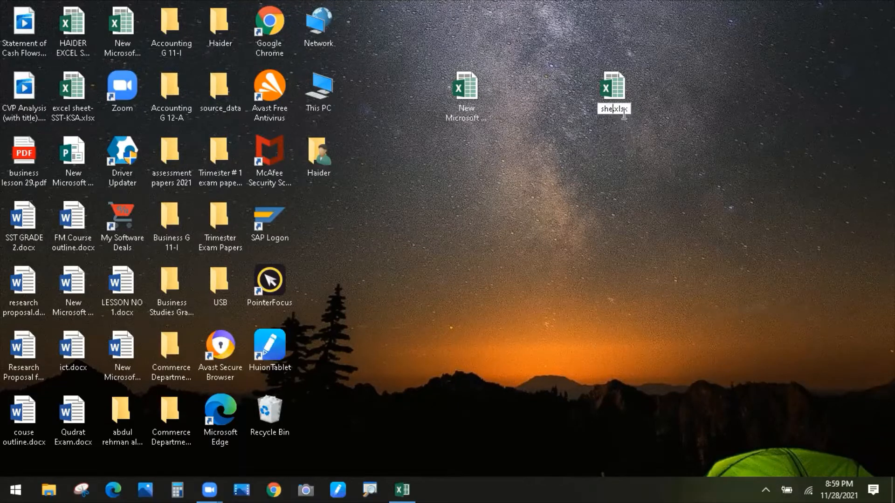
pyautogui.press('Return')
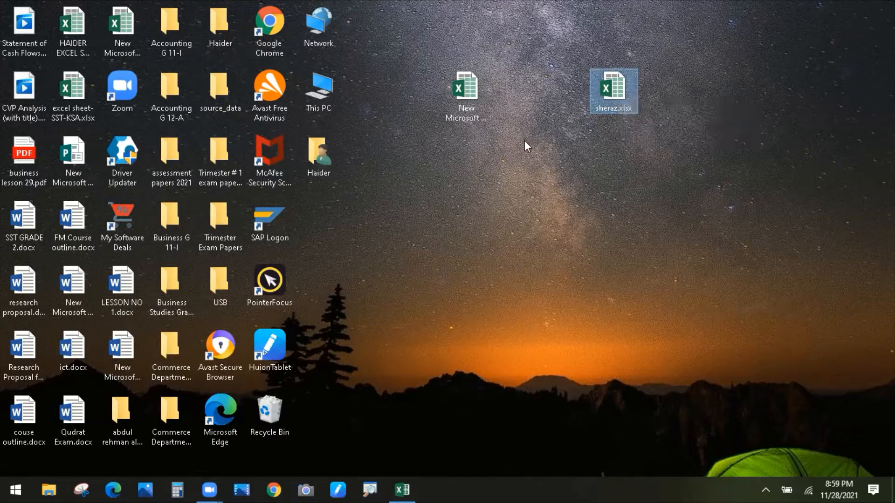
pyautogui.doubleClick(464, 91)
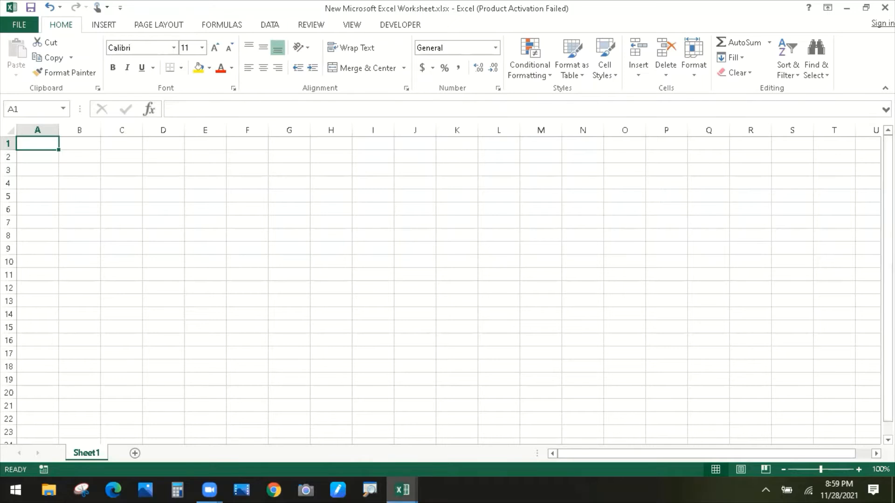
pyautogui.click(884, 7)
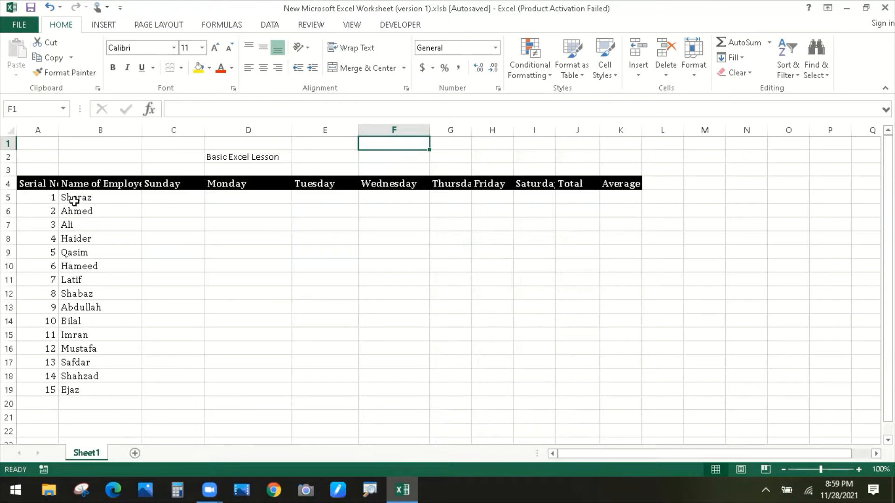
pyautogui.moveTo(74, 199); pyautogui.dragTo(79, 400)
pyautogui.hotkey('ctrl', 'c')
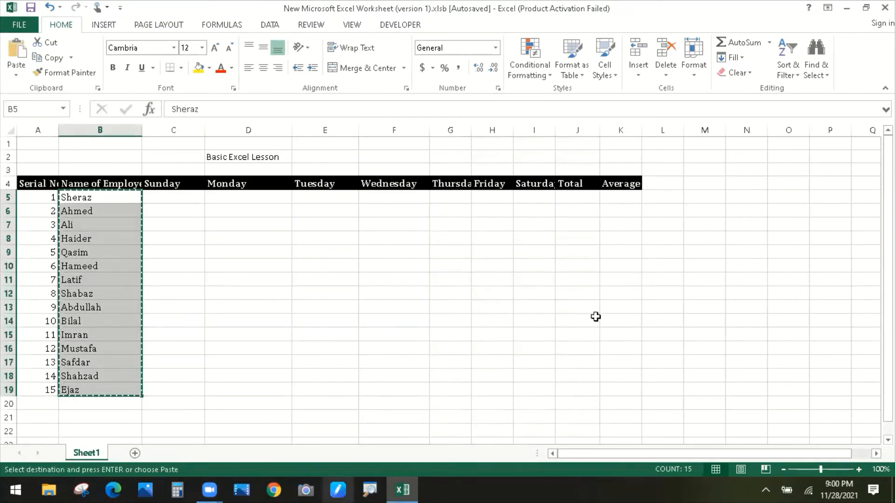
pyautogui.click(842, 11)
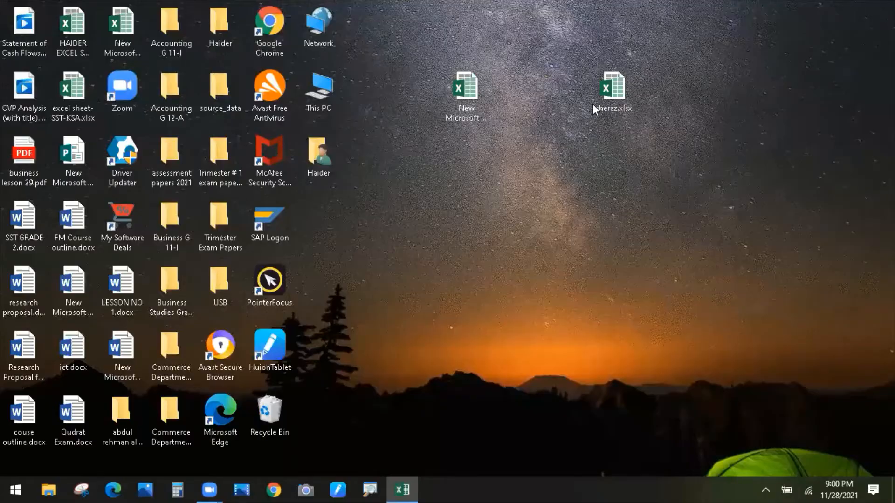
pyautogui.doubleClick(619, 94)
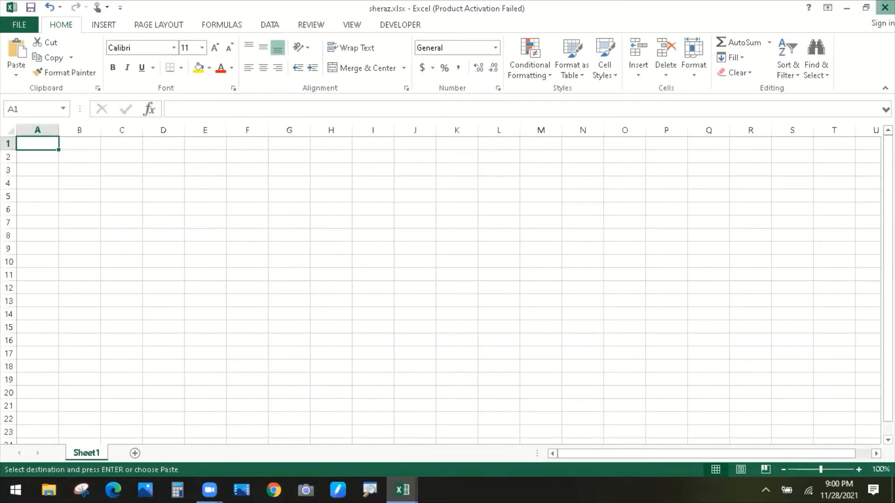
pyautogui.click(885, 7)
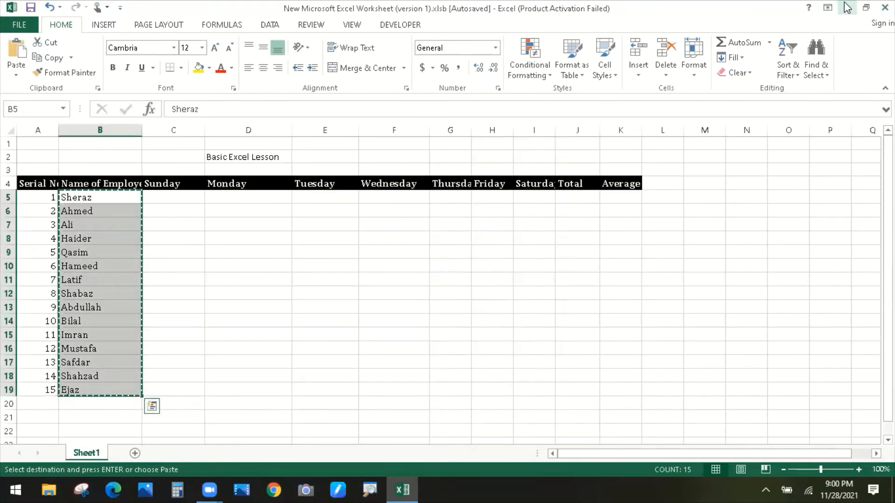
# Open the sheraz.xlsx workbook from the desktop
pyautogui.click(847, 8)
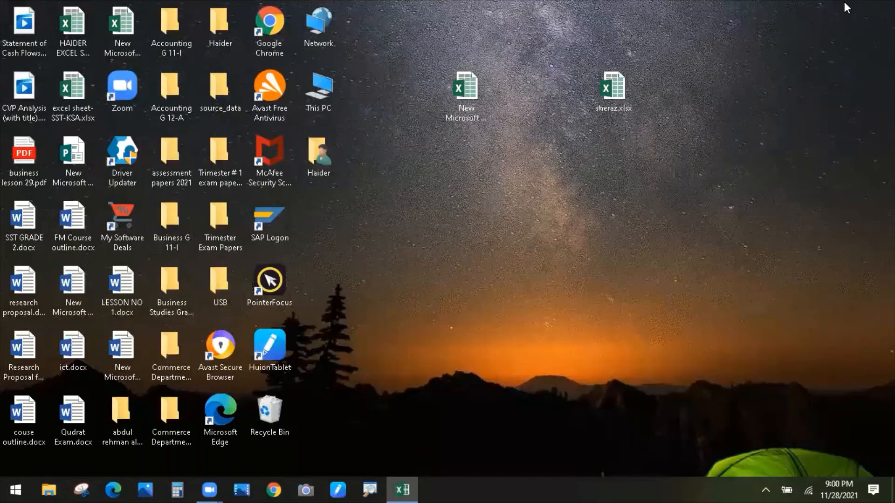
pyautogui.doubleClick(620, 92)
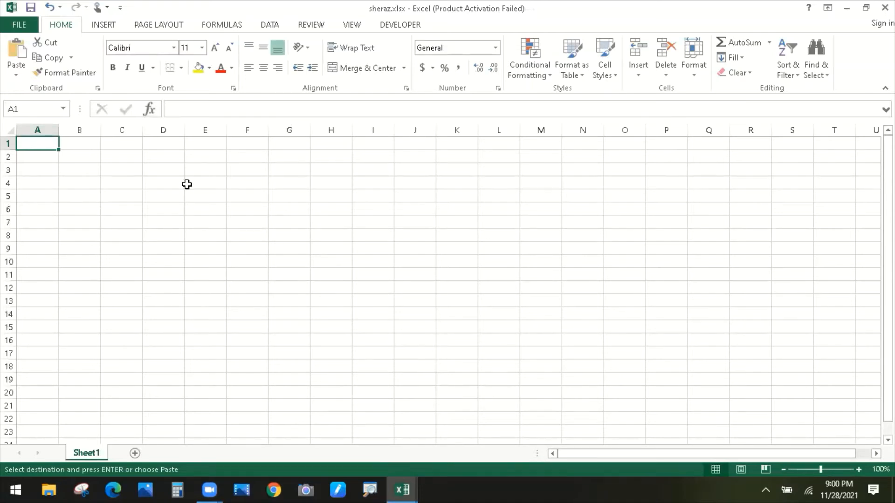
# Enter the title "Basci Exel Lesson 1" in cell F3 of the blank sheet
pyautogui.click(239, 172)
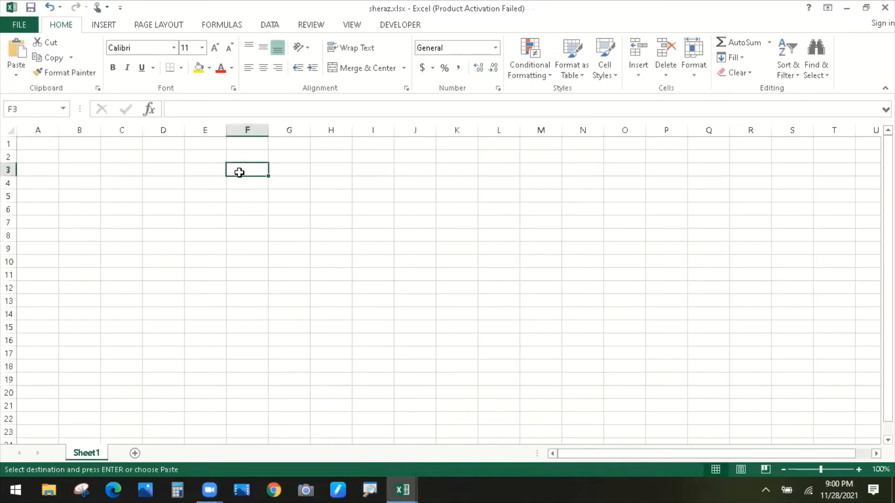
pyautogui.write('Bas')
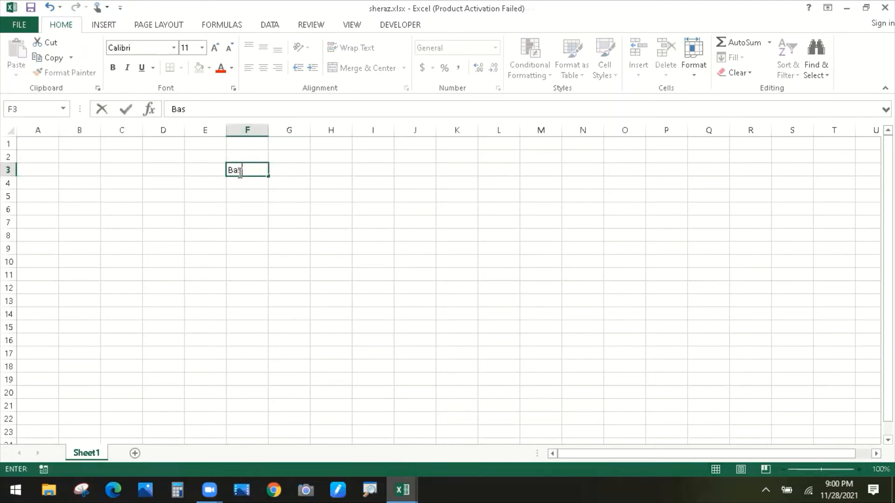
pyautogui.write('ci EZX')
pyautogui.press('BackSpace')
pyautogui.press('BackSpace')
pyautogui.write('ci Exel lesson')
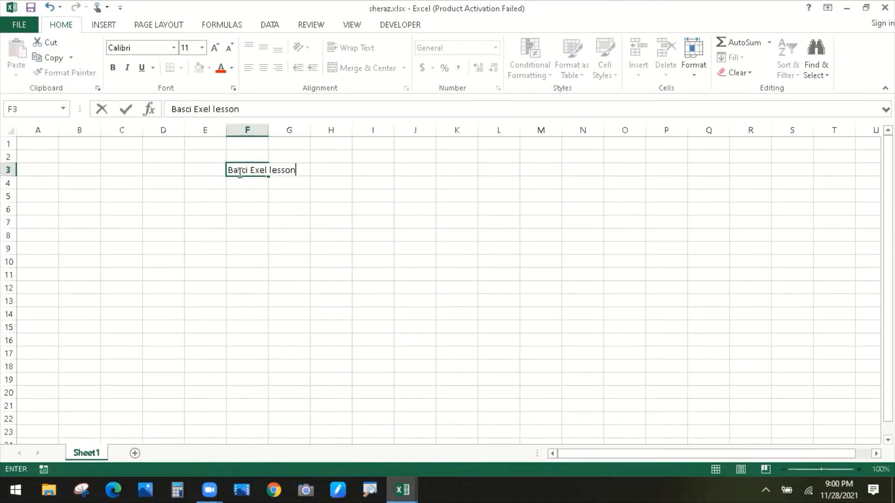
pyautogui.write(' 1')
pyautogui.click(272, 169)
pyautogui.press('BackSpace')
pyautogui.write('L')
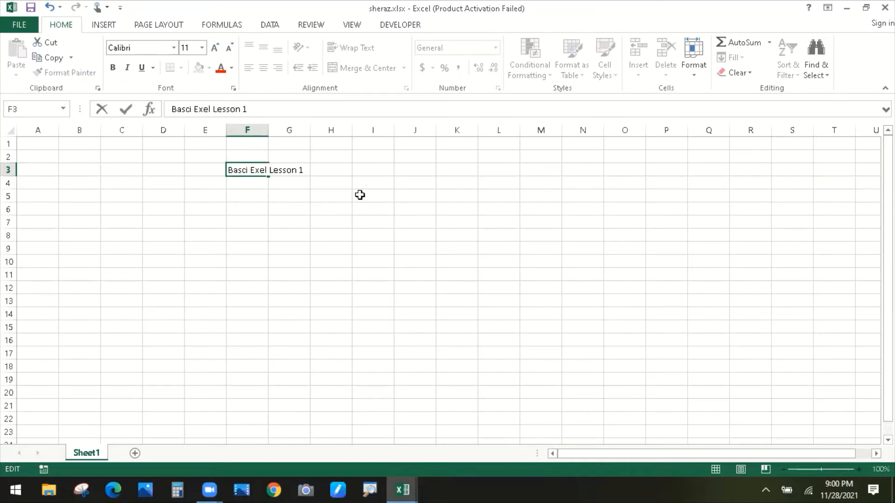
pyautogui.click(305, 218)
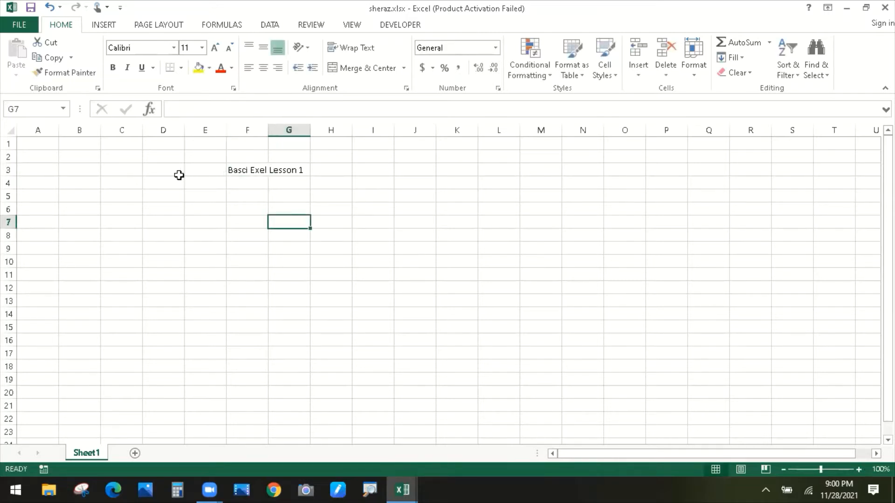
pyautogui.moveTo(151, 168); pyautogui.dragTo(248, 164)
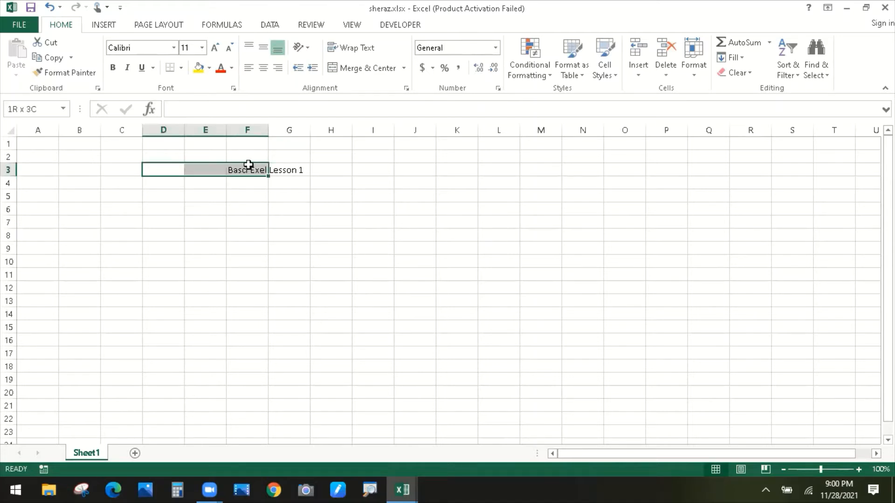
pyautogui.click(96, 169)
pyautogui.click(40, 166)
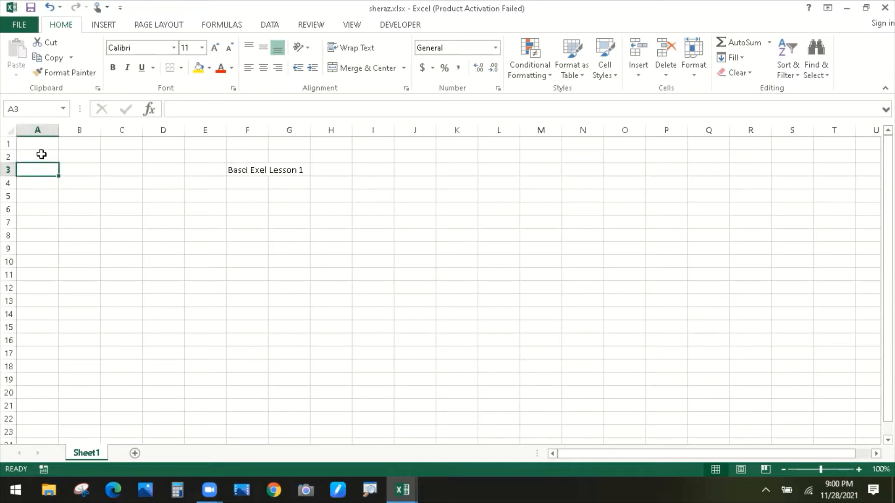
pyautogui.click(40, 153)
pyautogui.click(42, 141)
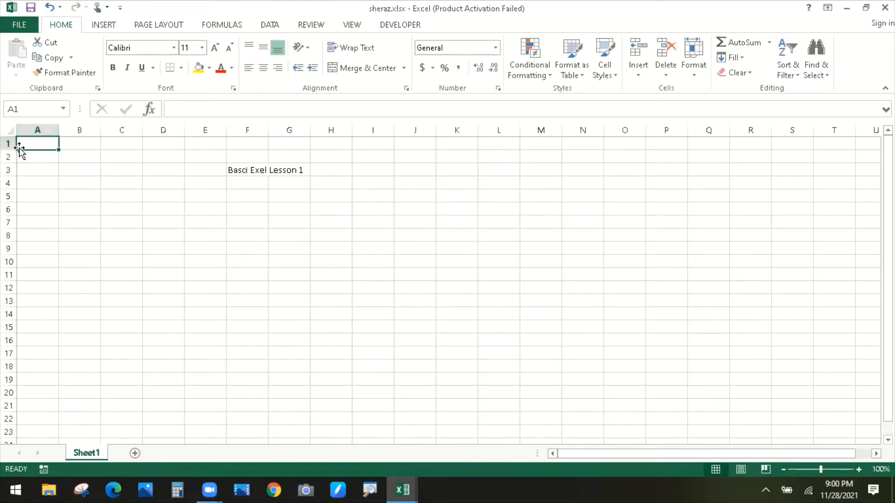
pyautogui.click(234, 219)
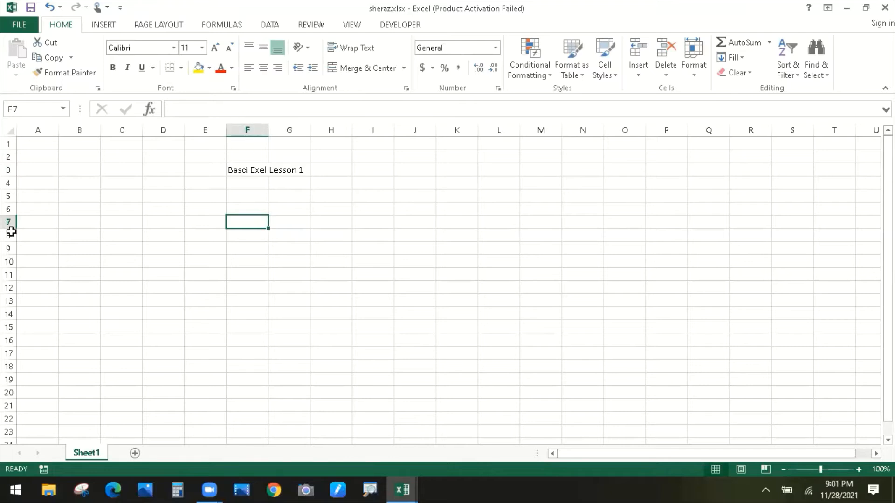
pyautogui.click(488, 227)
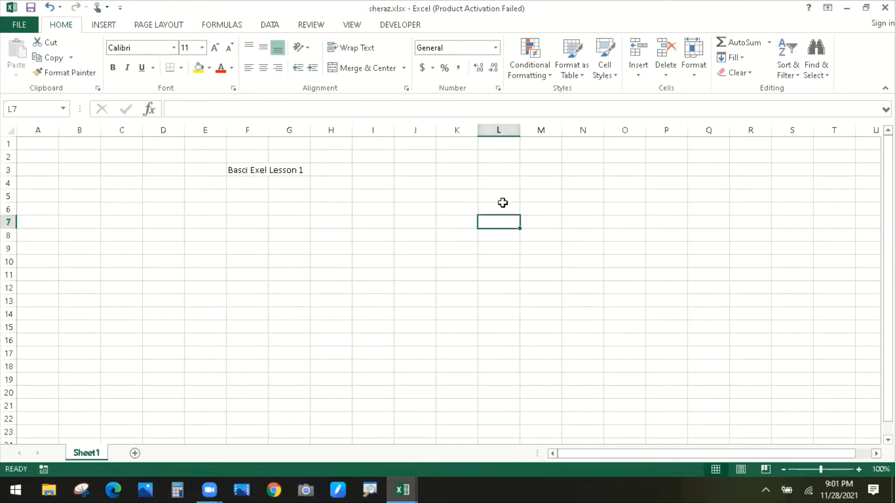
pyautogui.click(455, 144)
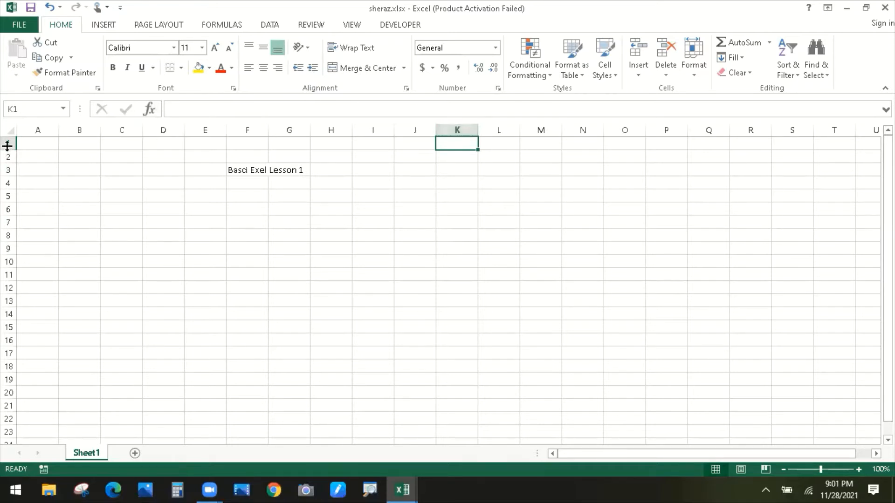
# Correct the first word of the title in F3 so the text reads "Basic Exel Lesson 1"
pyautogui.click(229, 180)
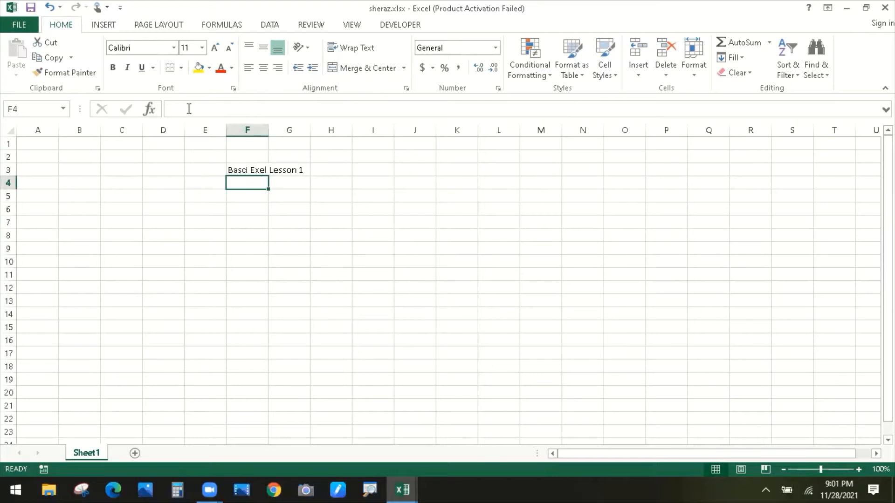
pyautogui.press('Up')
pyautogui.doubleClick(247, 170)
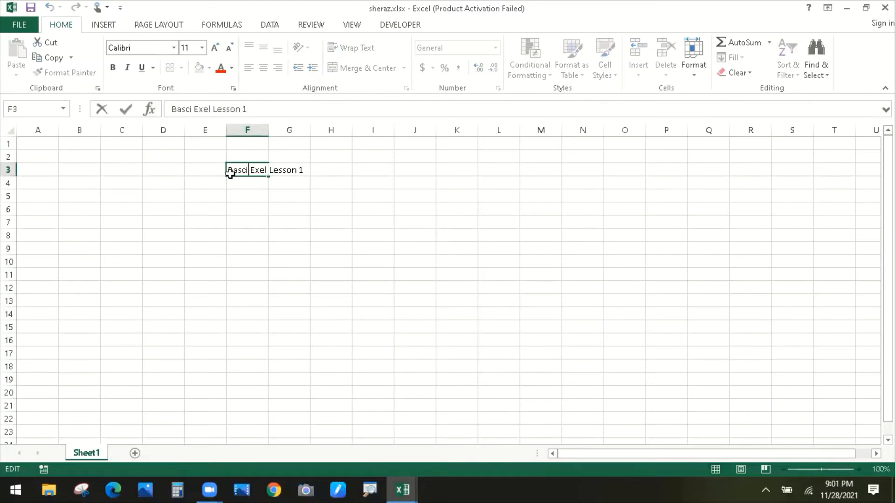
pyautogui.press('Left')
pyautogui.press('BackSpace')
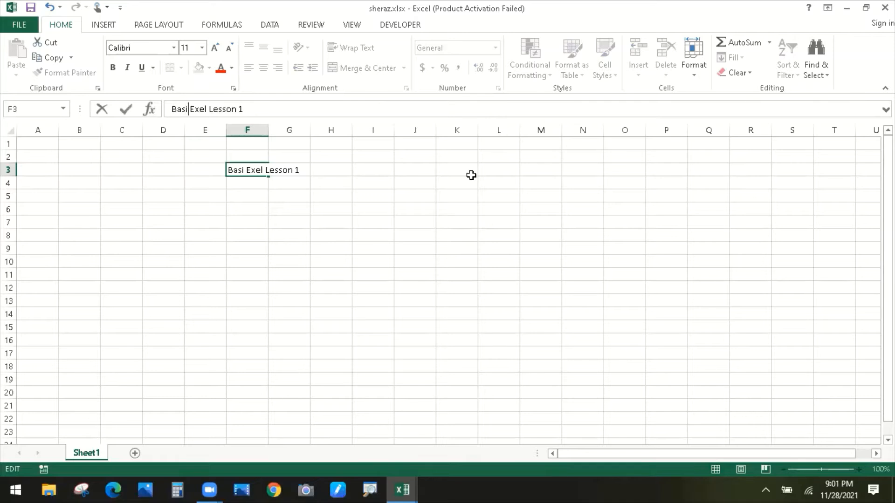
pyautogui.write('C')
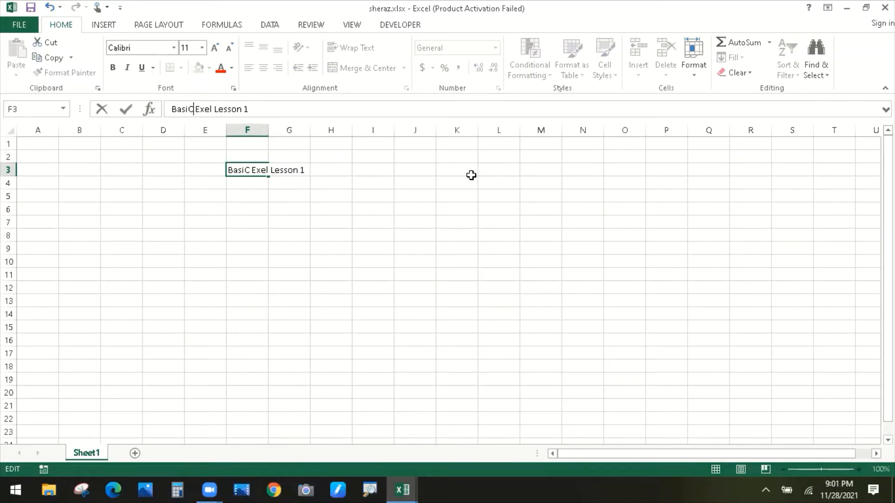
pyautogui.press('BackSpace')
pyautogui.write('c')
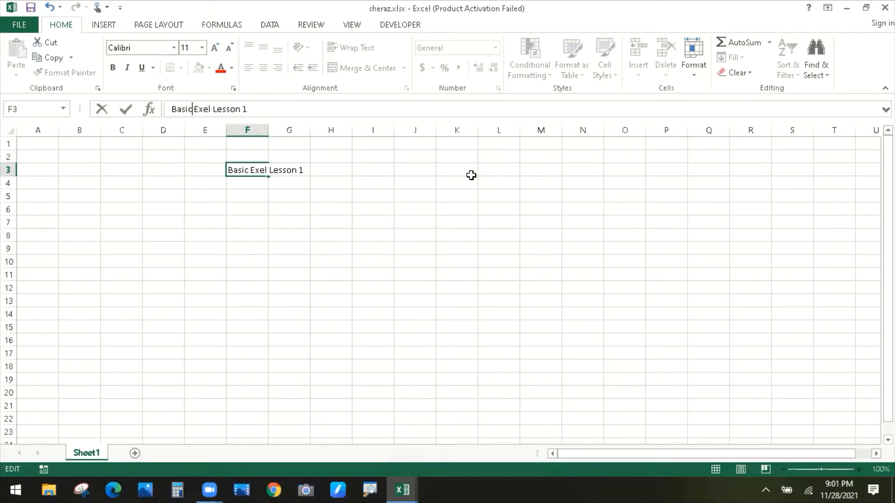
pyautogui.click(373, 209)
# Merge and center the title across cells C3 to K3
pyautogui.moveTo(121, 169)
pyautogui.mouseDown()
pyautogui.moveTo(456, 170)
pyautogui.moveTo(467, 177)
pyautogui.mouseUp()
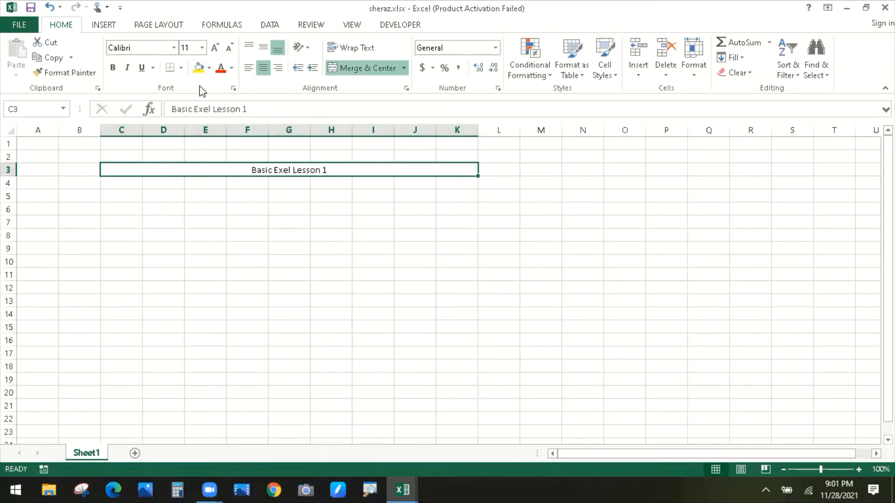
pyautogui.moveTo(205, 196); pyautogui.dragTo(205, 144)
pyautogui.moveTo(247, 261); pyautogui.dragTo(247, 222)
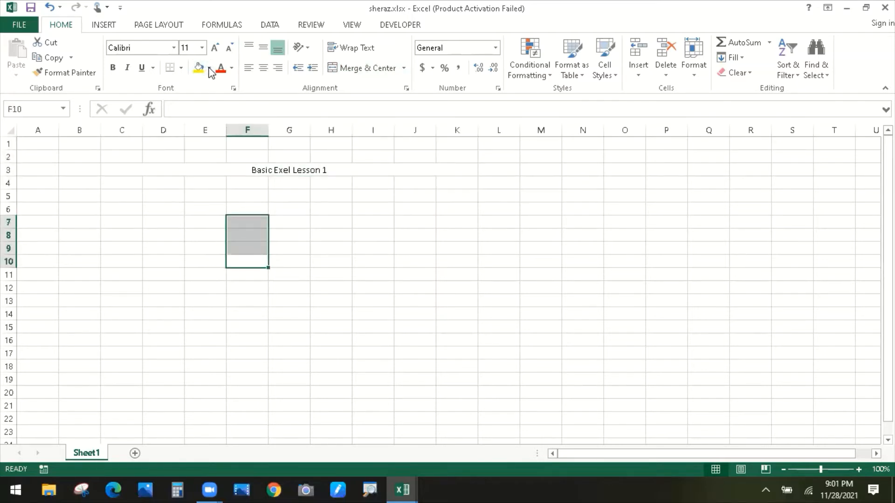
# Try a yellow fill colour on the merged title cell in row 3
pyautogui.click(247, 170)
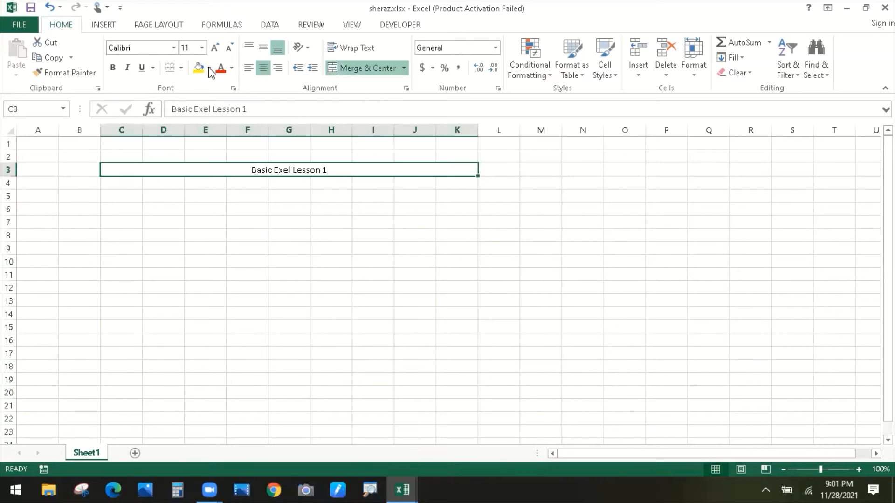
pyautogui.click(209, 68)
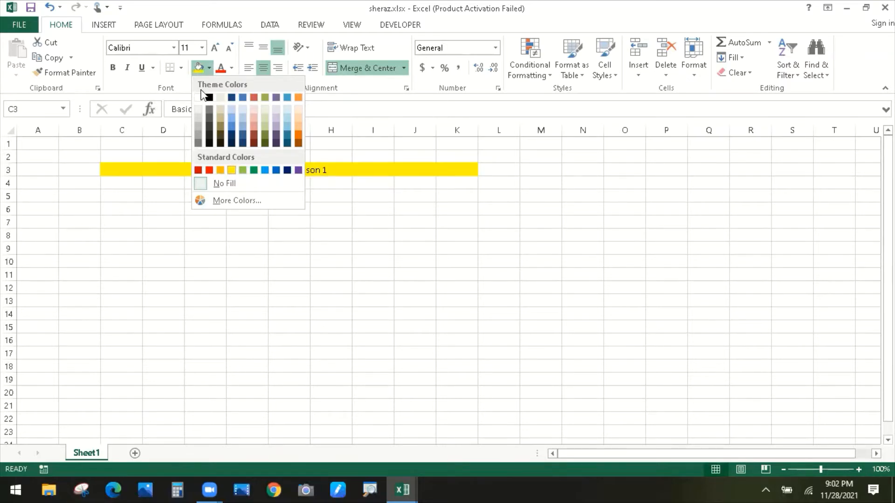
pyautogui.click(47, 188)
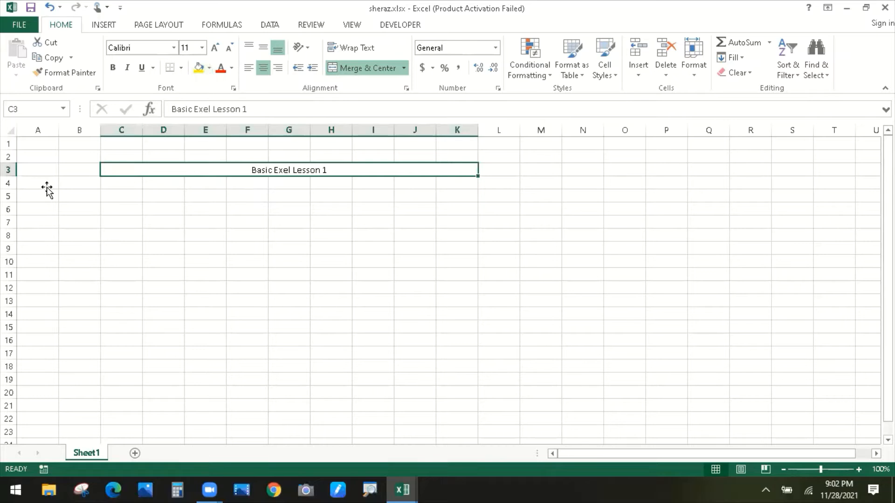
# Fill the merged title cell in row 3 with yellow
pyautogui.click(209, 68)
pyautogui.click(232, 169)
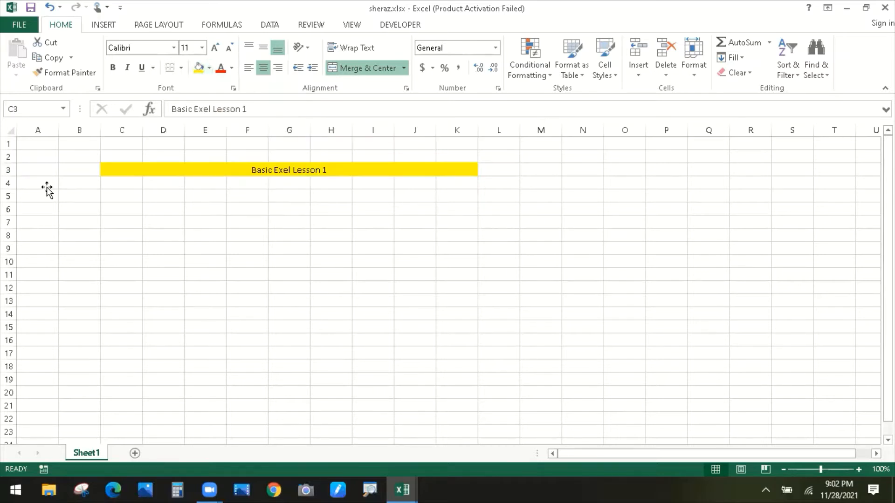
pyautogui.click(205, 197)
# Enter the column header "Serial No" in cell A4 below the title row
pyautogui.click(47, 187)
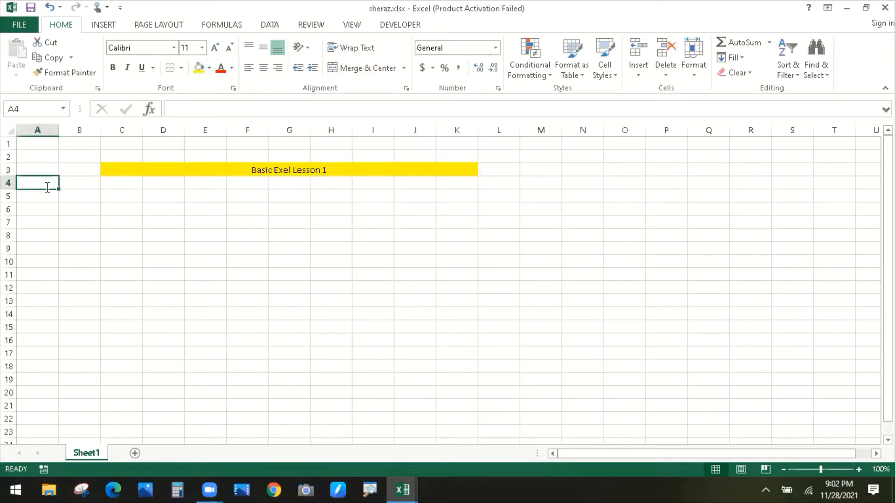
pyautogui.write('Serial')
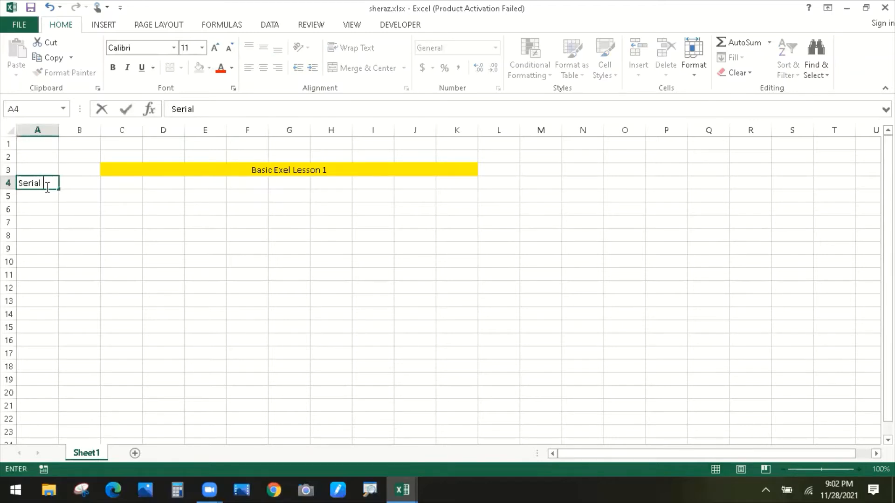
pyautogui.write(' L')
pyautogui.press('BackSpace')
pyautogui.write('NO')
# Enter the column header "Employee name" in cell B4
pyautogui.click(86, 185)
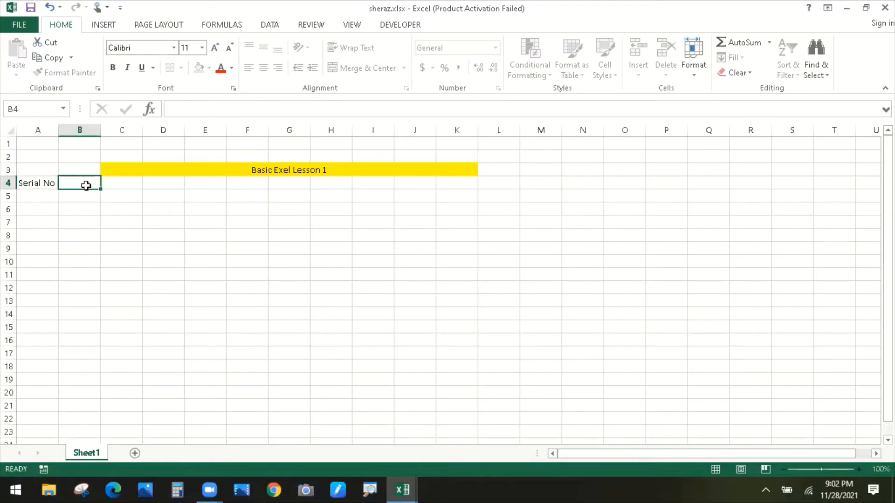
pyautogui.write('Empl')
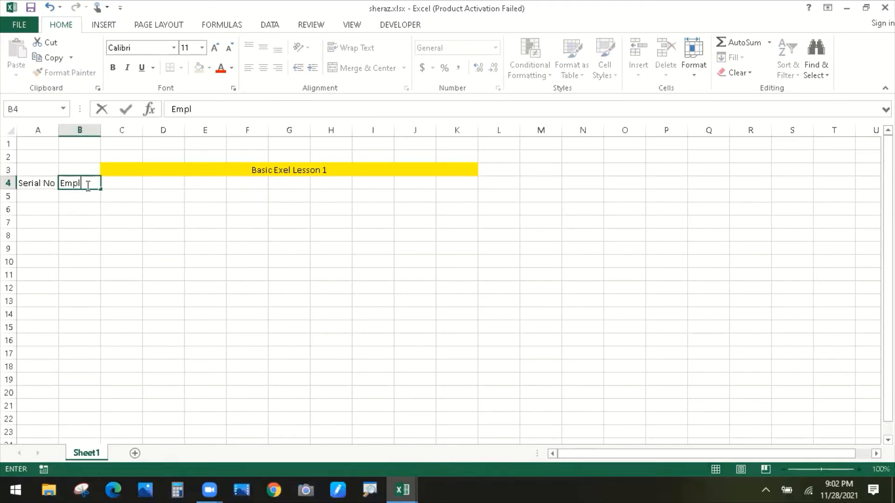
pyautogui.press('BackSpace')
pyautogui.press('BackSpace')
pyautogui.press('BackSpace')
pyautogui.write('employee name')
pyautogui.press('Tab')
# Try the Wrap text alignment option on the employee name header in cell B4
pyautogui.click(83, 186)
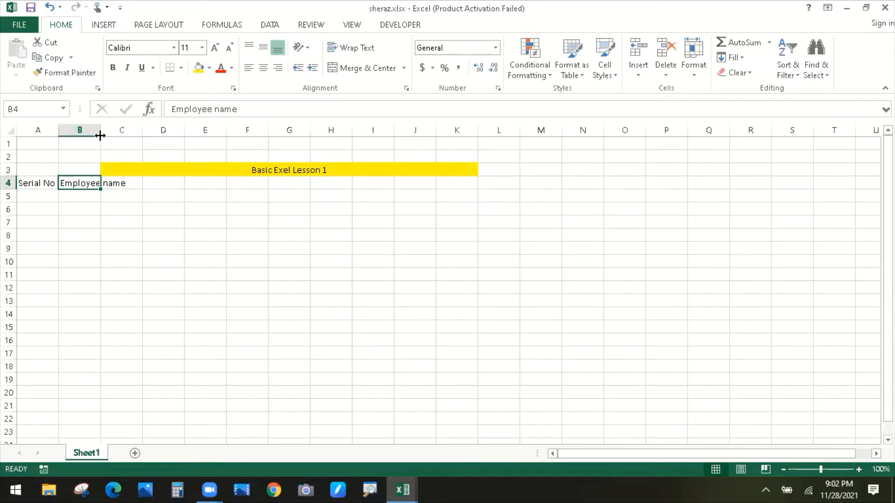
pyautogui.rightClick(82, 182)
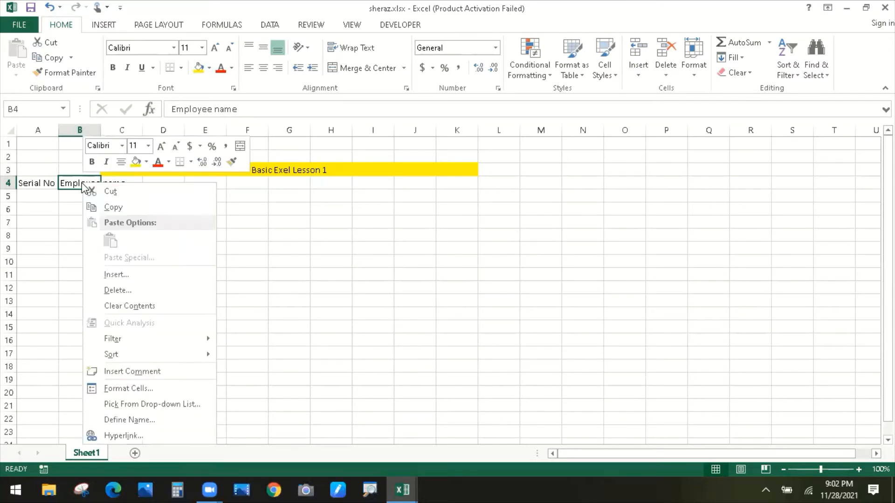
pyautogui.click(107, 387)
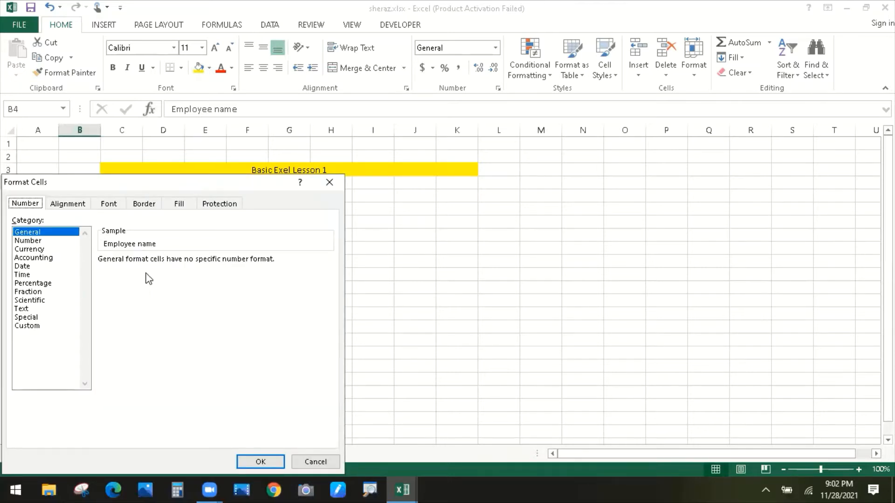
pyautogui.click(73, 205)
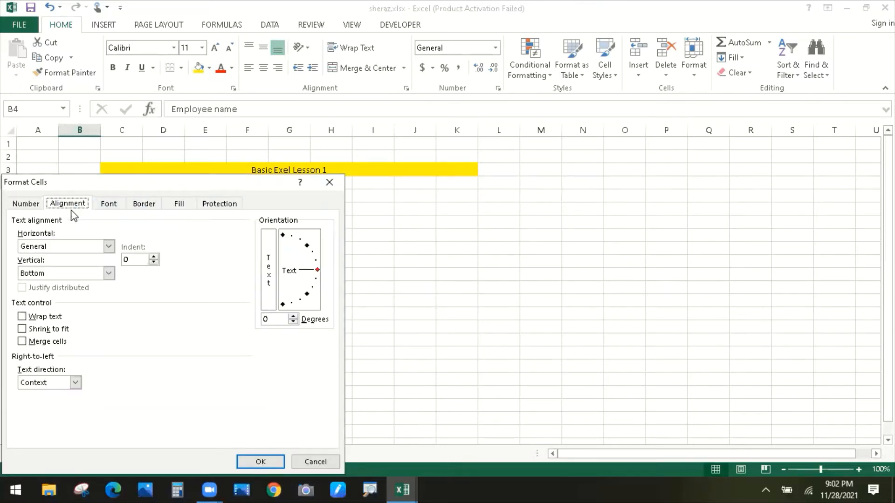
pyautogui.click(22, 317)
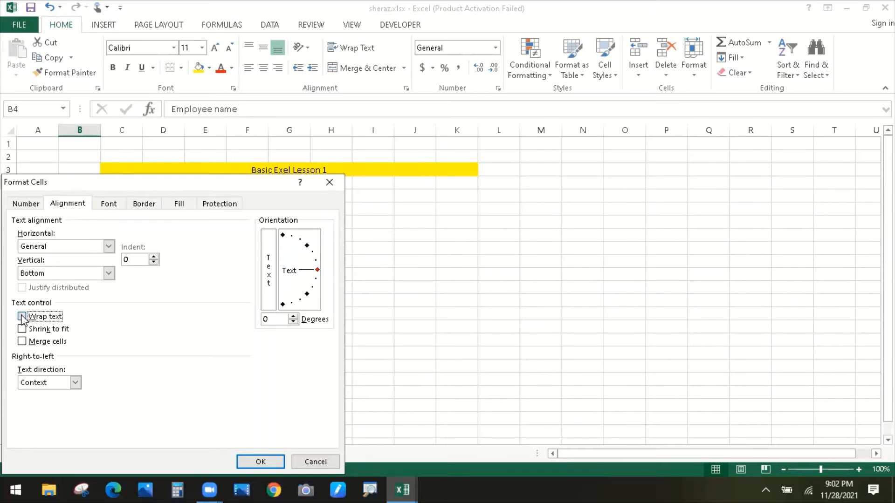
pyautogui.click(255, 459)
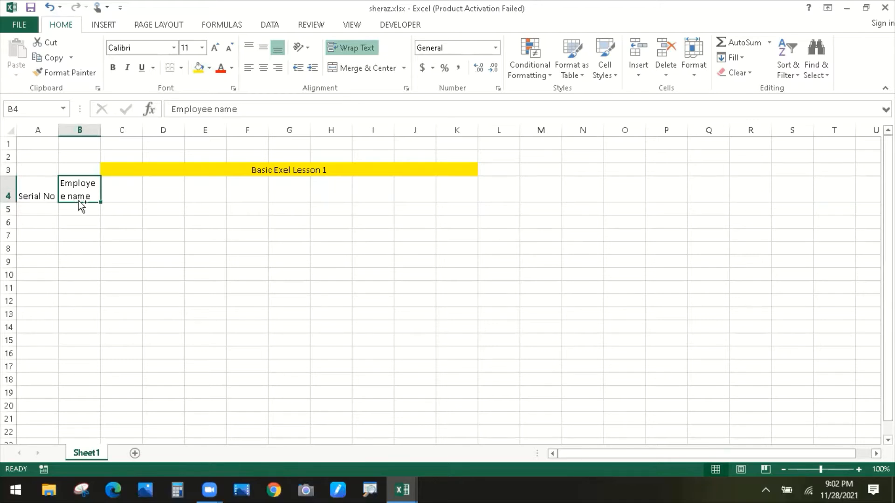
pyautogui.hotkey('ctrl', 'z')
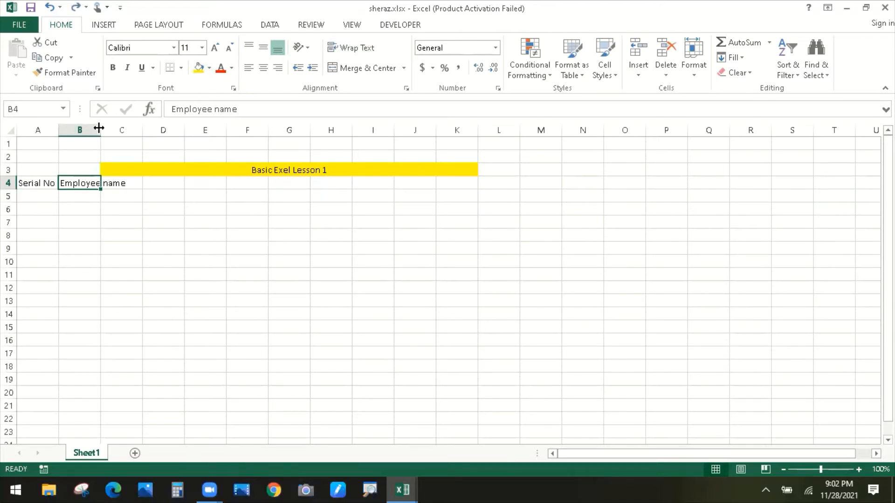
# Widen column B so that the employee name header fits within its cell
pyautogui.moveTo(99, 127); pyautogui.dragTo(131, 129)
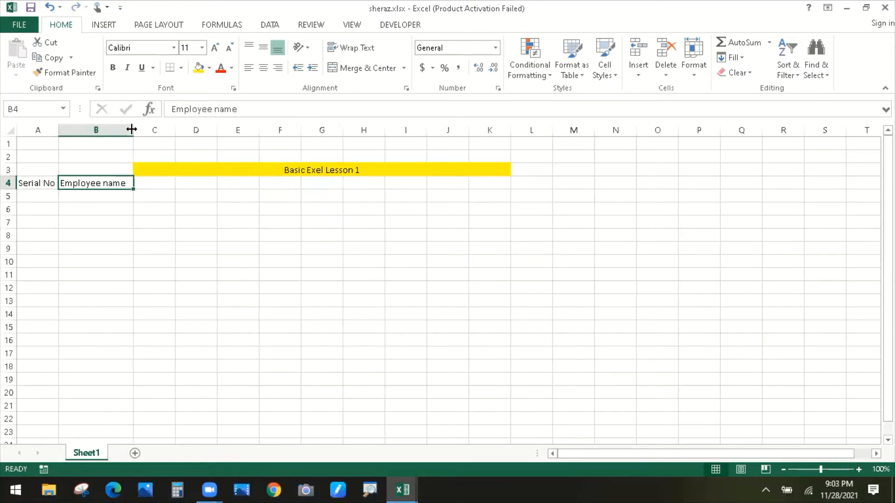
pyautogui.click(149, 184)
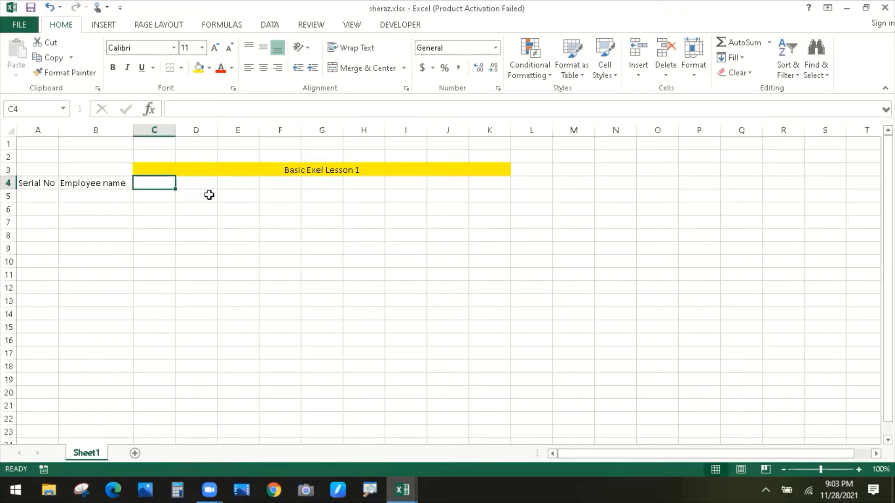
# Correct the spelling in the merged title so it reads "Basic Excel Lesson 1"
pyautogui.doubleClick(319, 170)
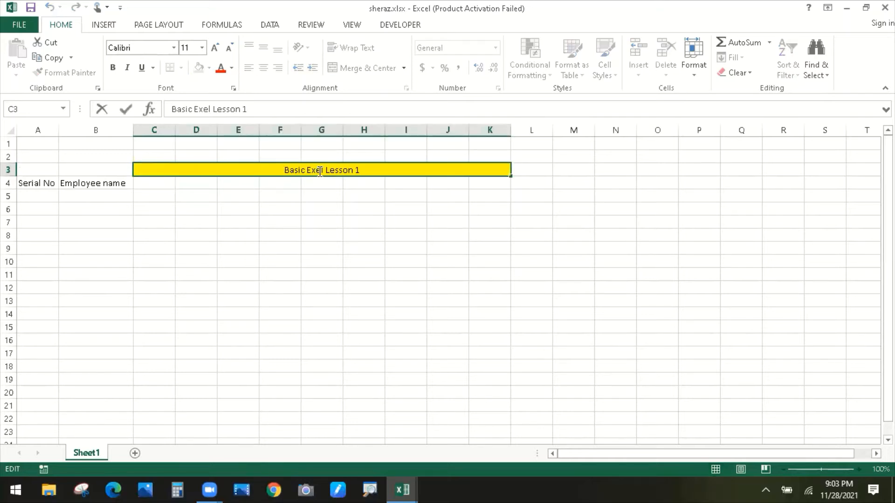
pyautogui.write('c')
pyautogui.click(290, 194)
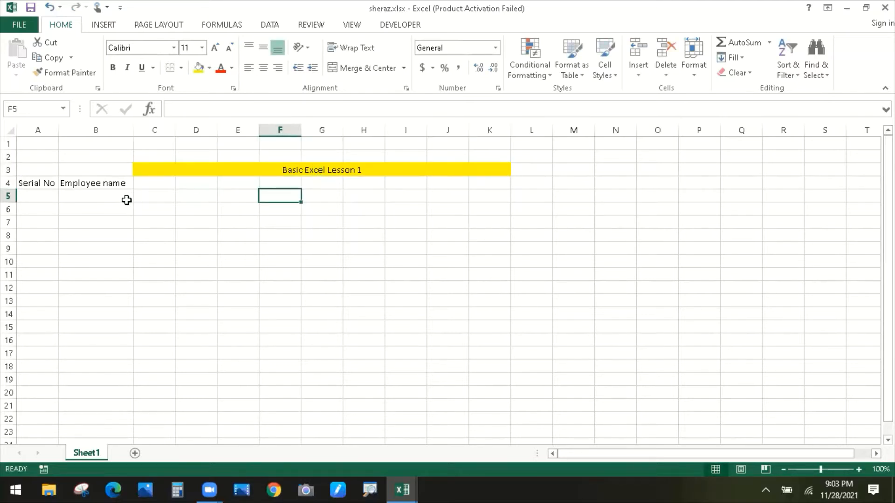
# Enter the day headers "Sunday" in cell C4 and "Monday" in cell D4
pyautogui.click(140, 184)
pyautogui.write('S')
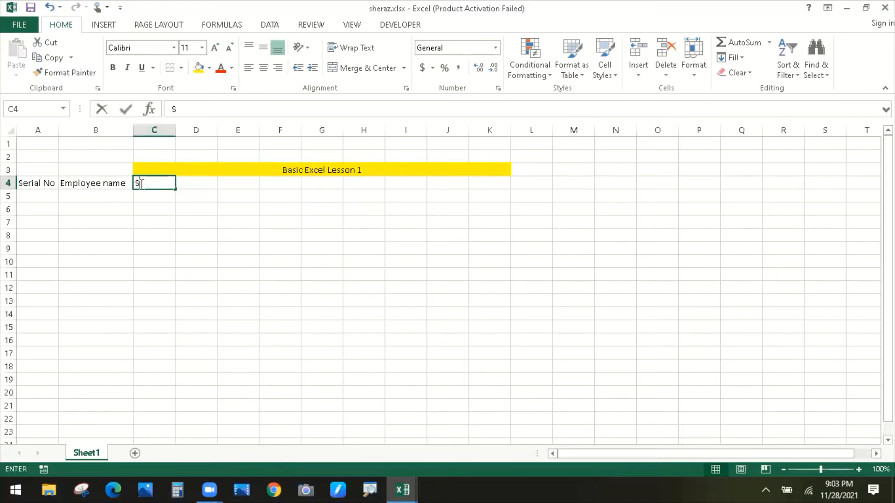
pyautogui.write('unday')
pyautogui.press('Tab')
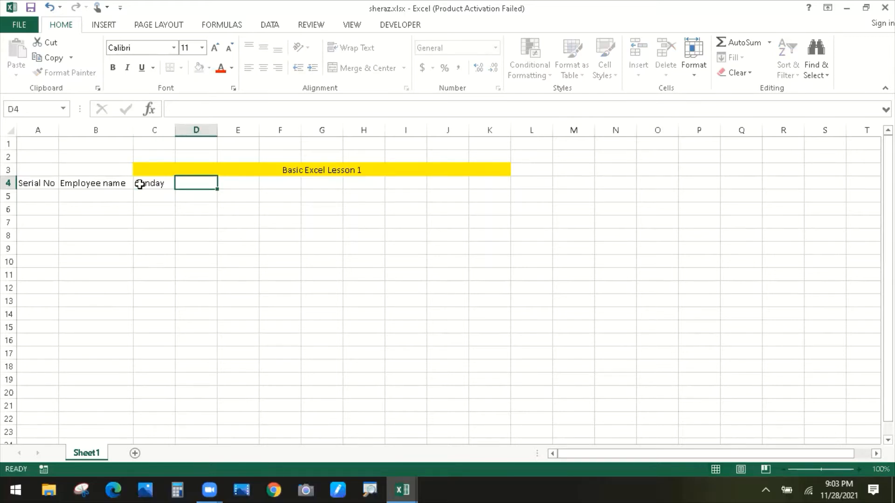
pyautogui.write('Monday')
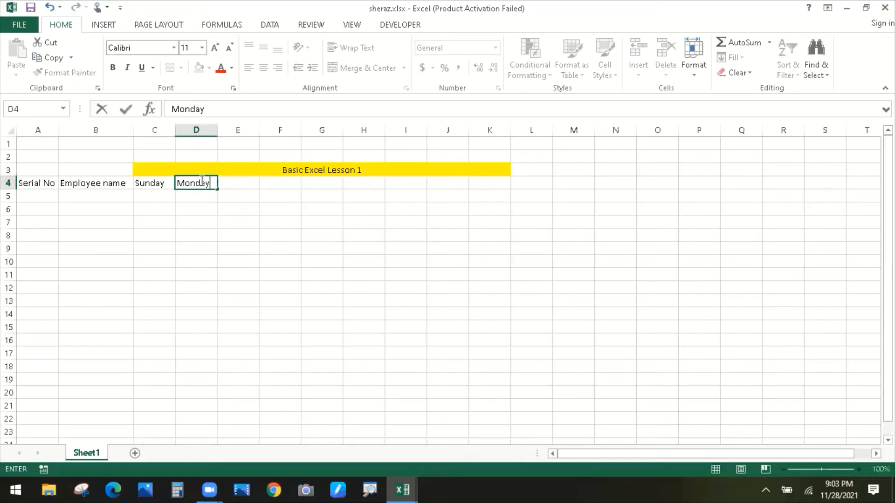
pyautogui.click(234, 211)
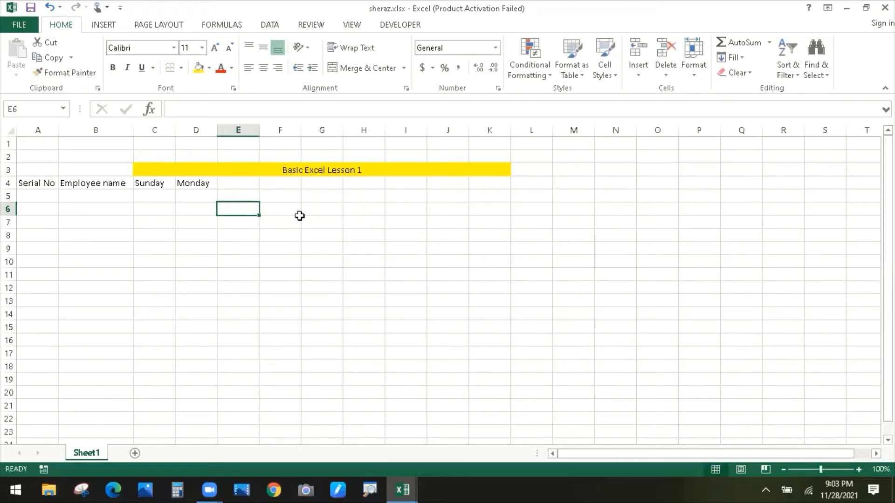
# Try extending the day headers from Sunday in C4 across row 4 to Saturday in I4 with AutoFill
pyautogui.click(174, 211)
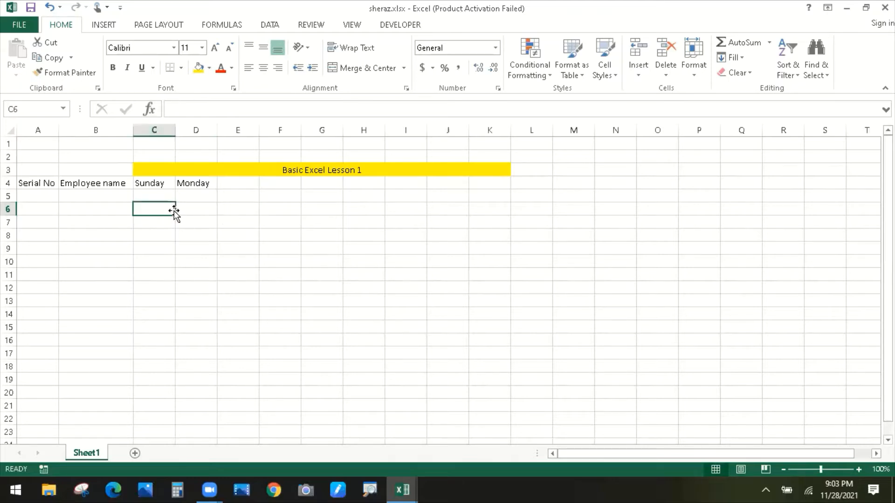
pyautogui.click(155, 183)
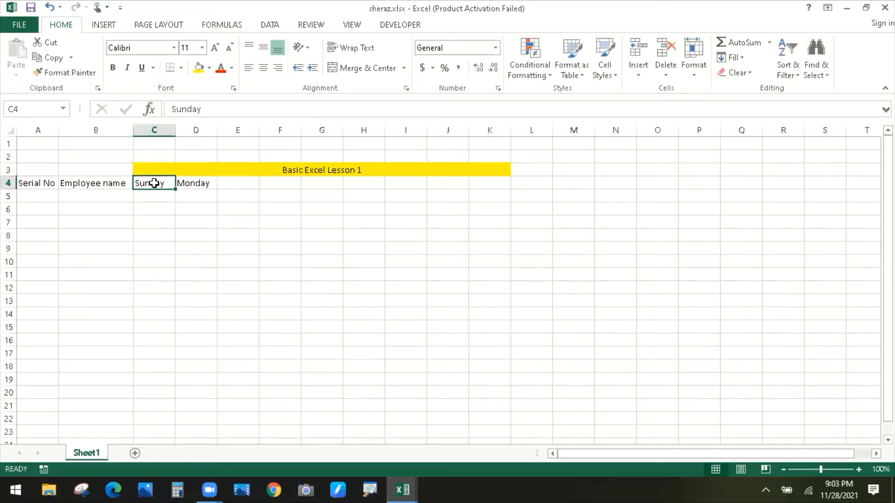
pyautogui.click(195, 183)
pyautogui.click(156, 197)
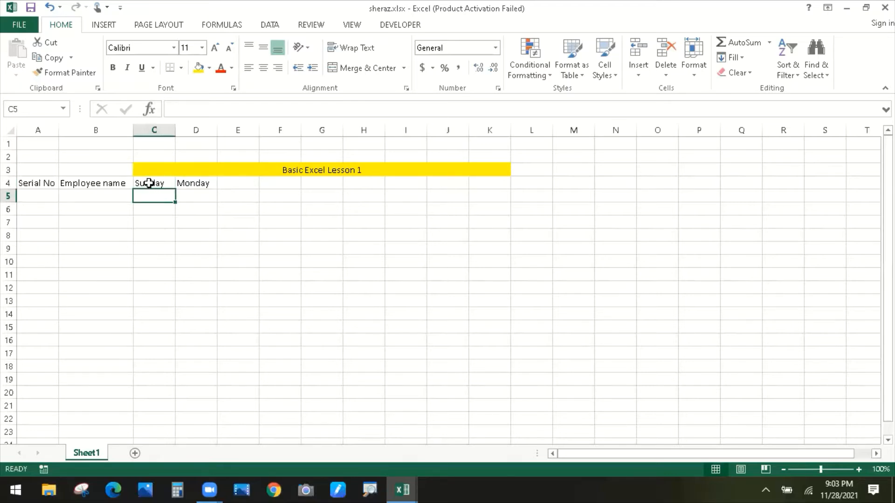
pyautogui.click(148, 183)
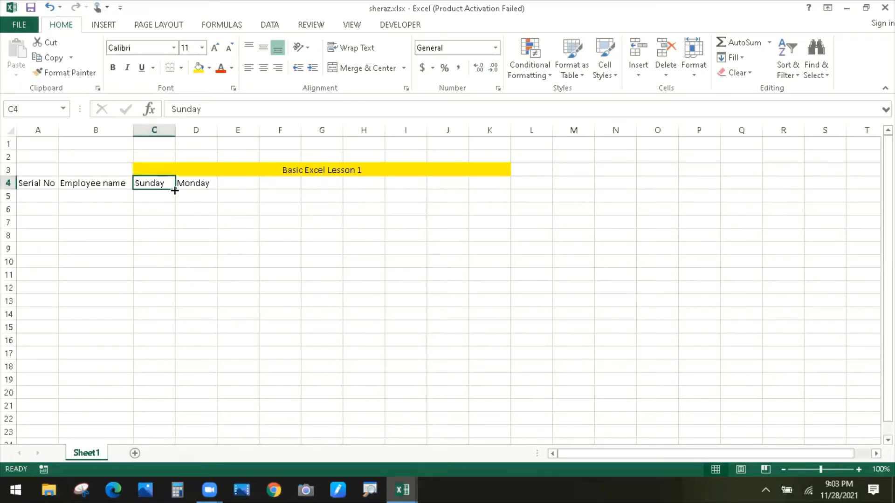
pyautogui.moveTo(175, 190); pyautogui.dragTo(196, 189)
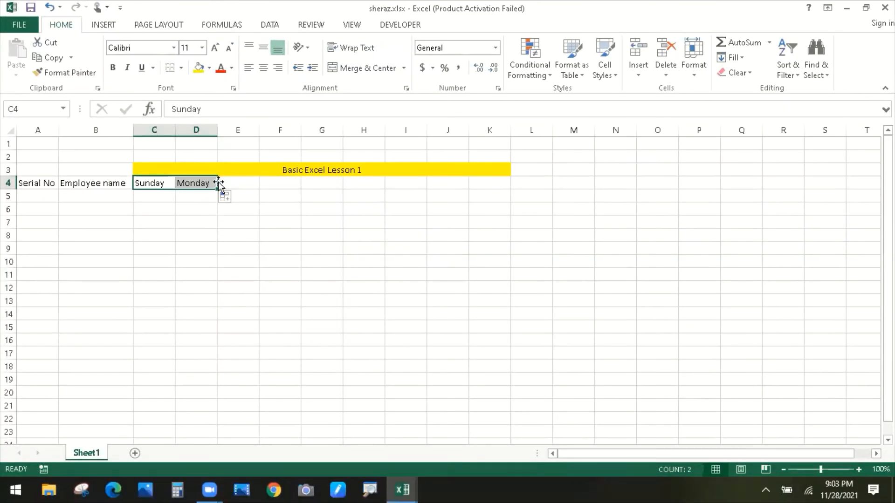
pyautogui.moveTo(218, 189); pyautogui.dragTo(413, 191)
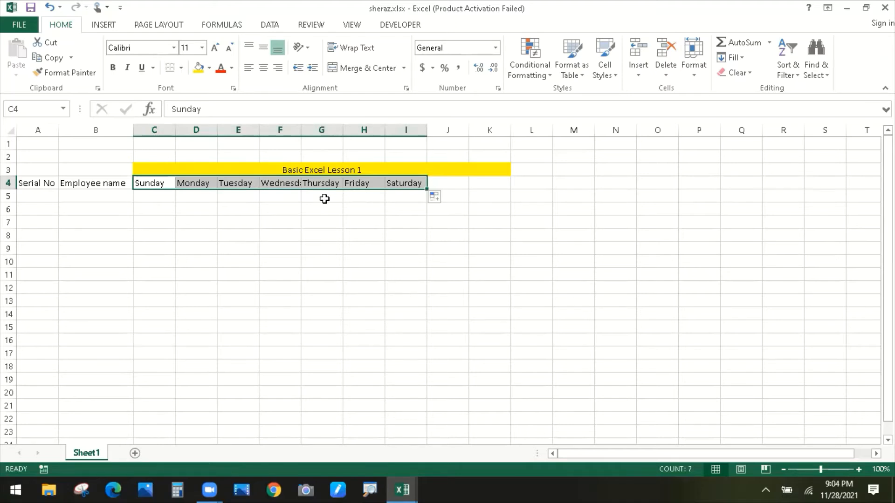
pyautogui.hotkey('ctrl', 'z')
pyautogui.click(202, 219)
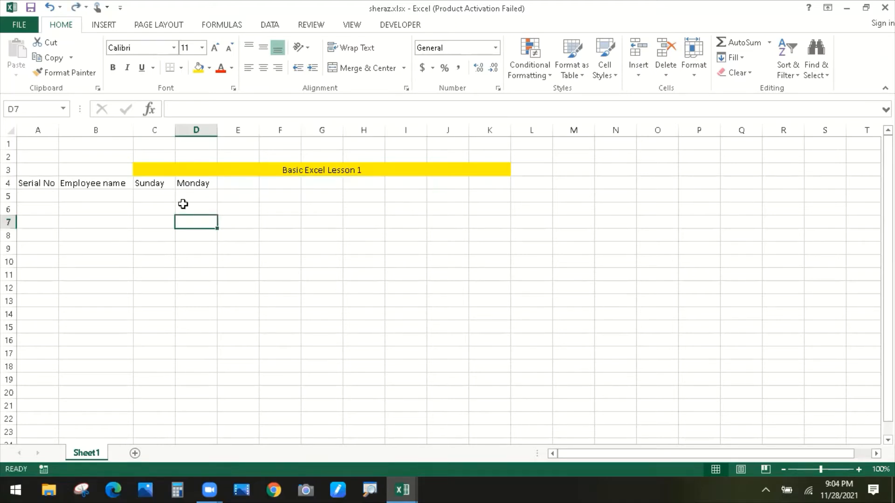
# AutoFill the day series from C4:D4 across row 4 to Saturday in cell I4
pyautogui.moveTo(151, 183); pyautogui.dragTo(200, 183)
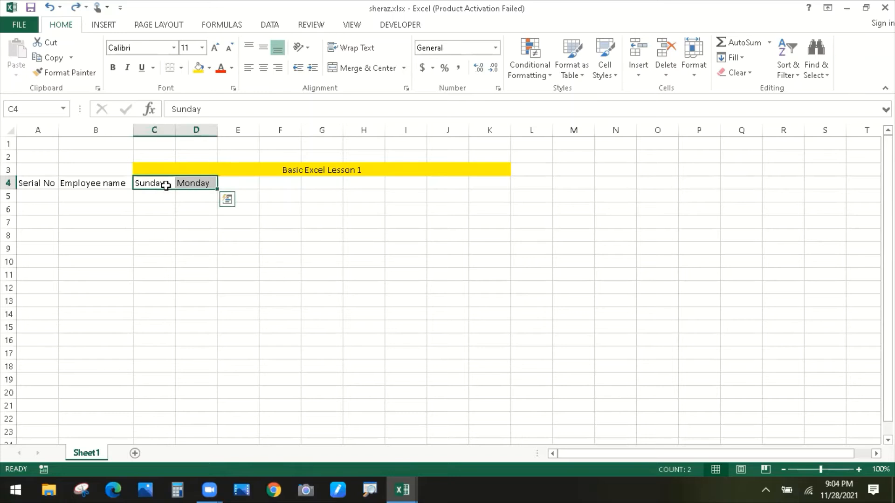
pyautogui.moveTo(218, 190); pyautogui.dragTo(409, 185)
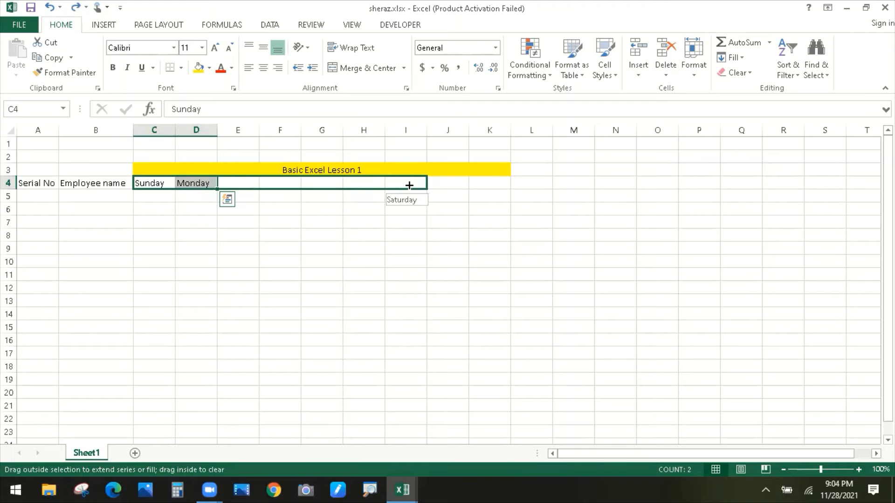
pyautogui.moveTo(409, 185); pyautogui.dragTo(408, 185)
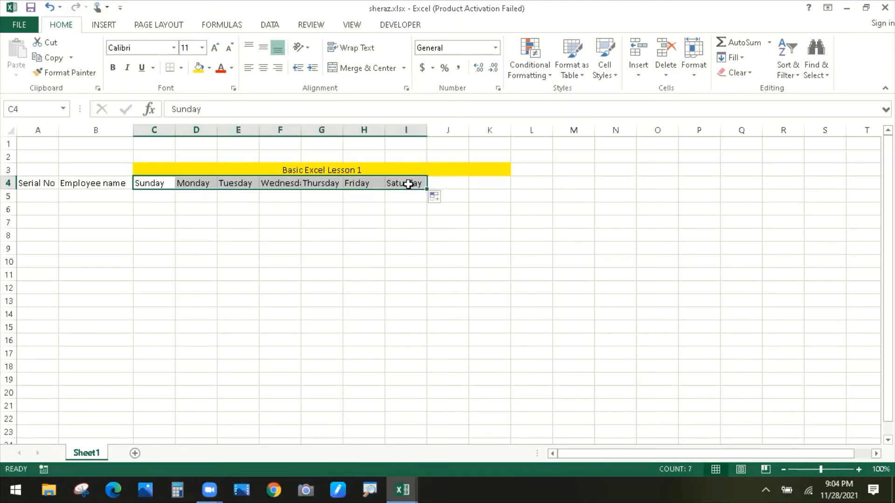
pyautogui.click(249, 194)
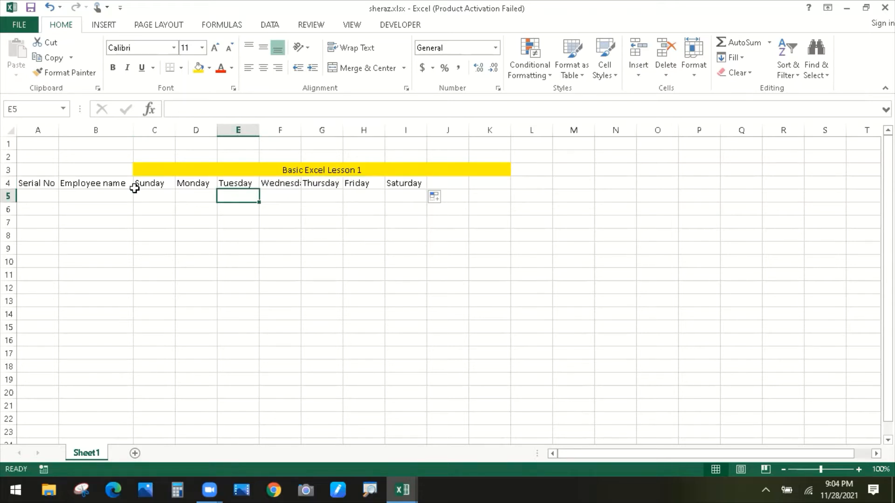
# Fill the header row cells A4 to K4 with black
pyautogui.moveTo(35, 182); pyautogui.dragTo(478, 183)
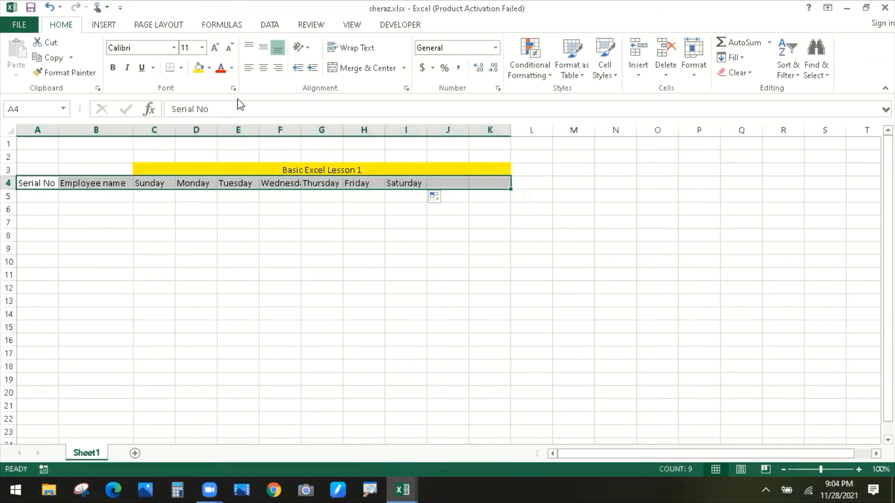
pyautogui.click(210, 68)
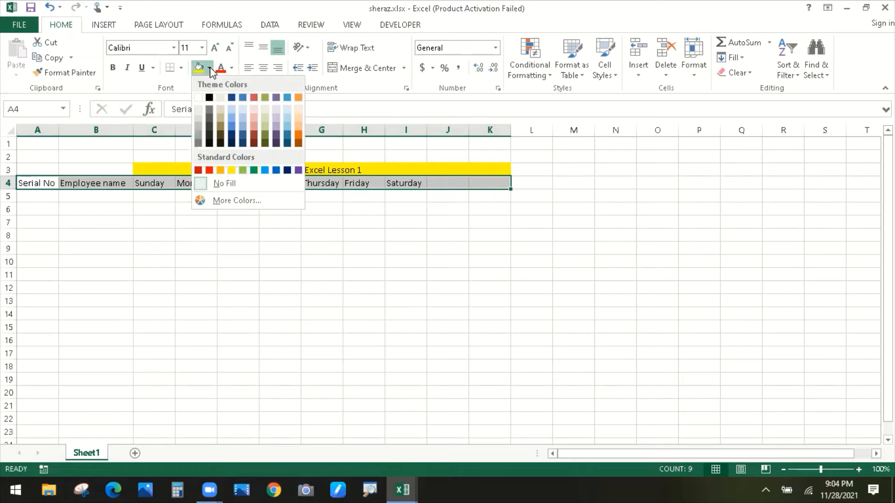
pyautogui.click(209, 98)
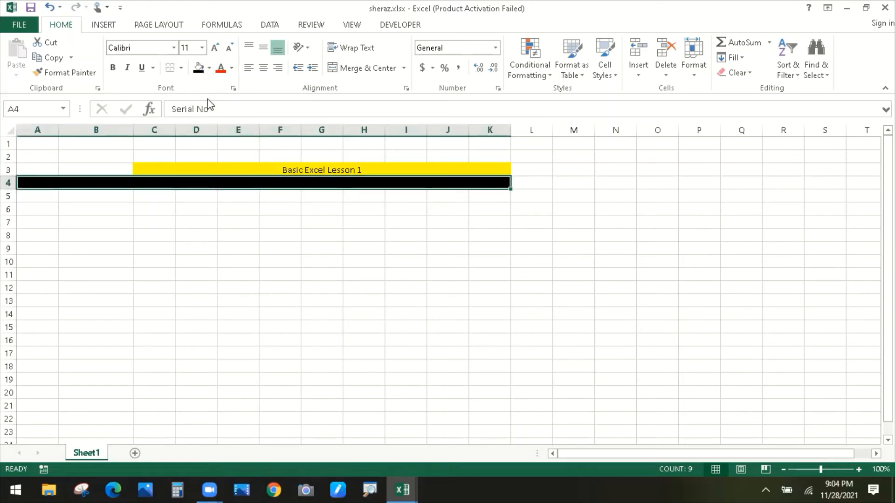
# Change the font color of the header row cells A4 to K4 to the light cream theme color
pyautogui.click(232, 68)
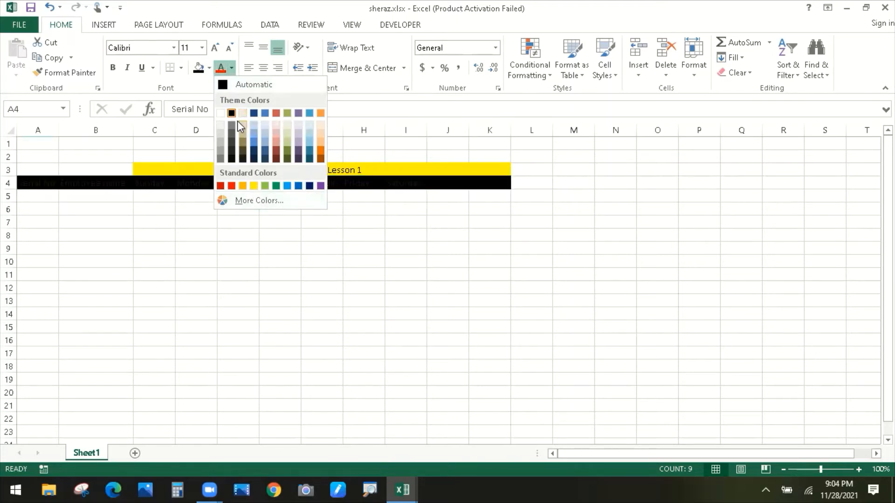
pyautogui.click(239, 112)
pyautogui.click(240, 220)
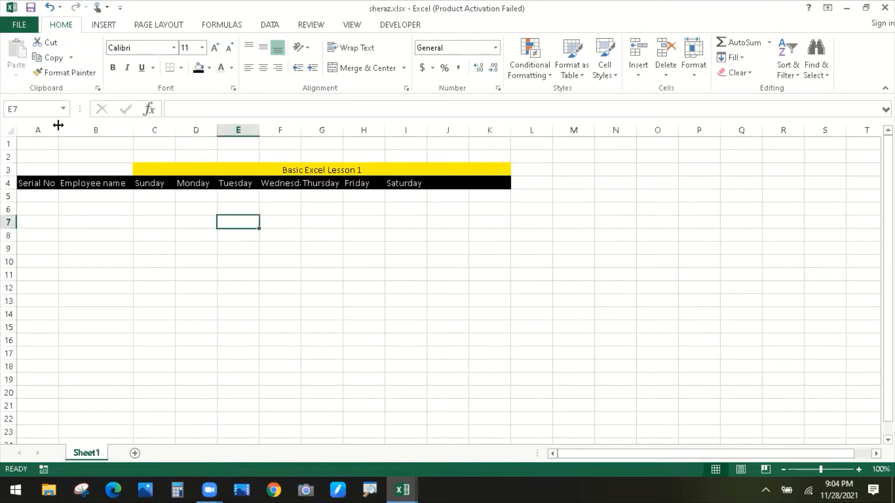
# Widen column A so the Serial No header has extra room
pyautogui.moveTo(58, 125); pyautogui.dragTo(77, 125)
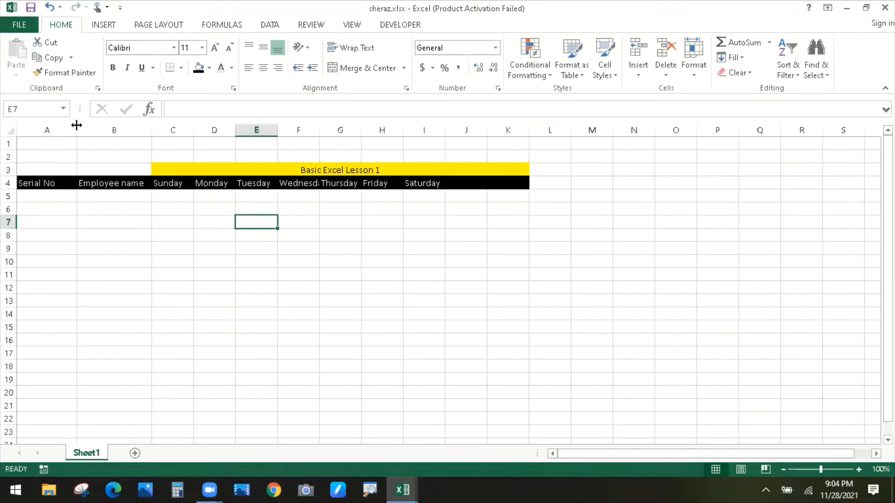
pyautogui.click(42, 183)
pyautogui.moveTo(79, 236); pyautogui.dragTo(46, 235)
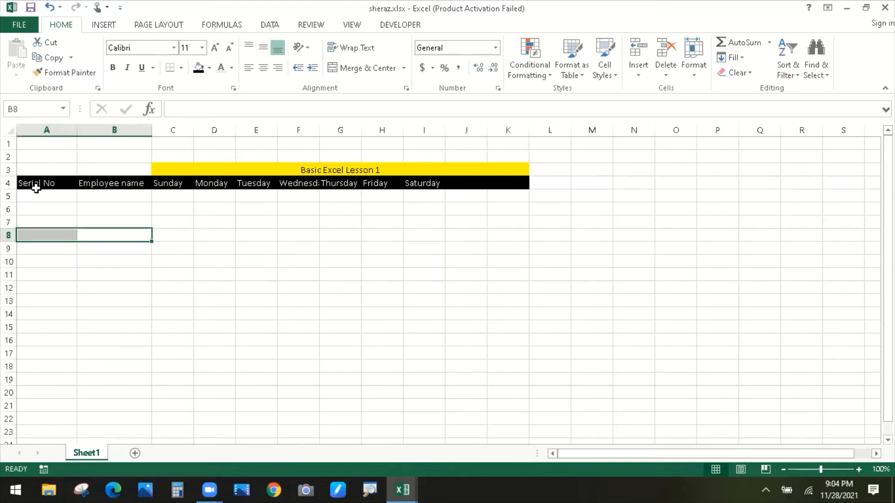
# Reapply the light cream theme font color to the whole header row from A4 to K4
pyautogui.moveTo(36, 188); pyautogui.dragTo(524, 183)
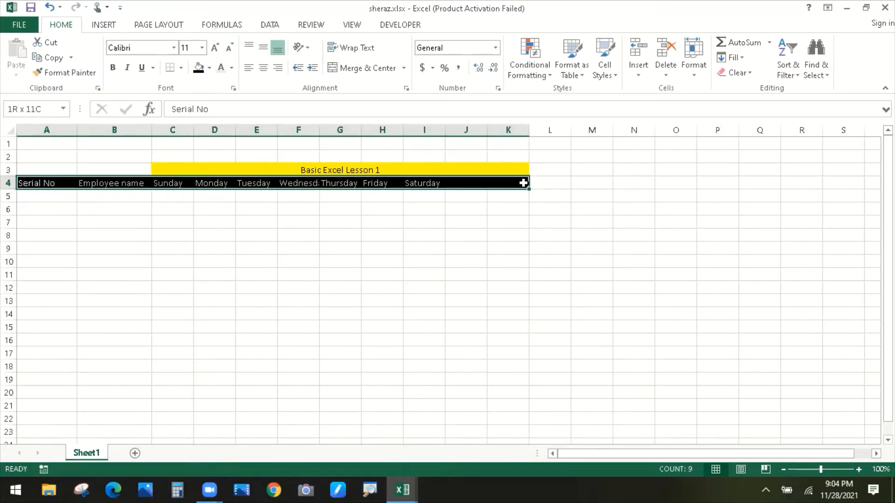
pyautogui.click(209, 69)
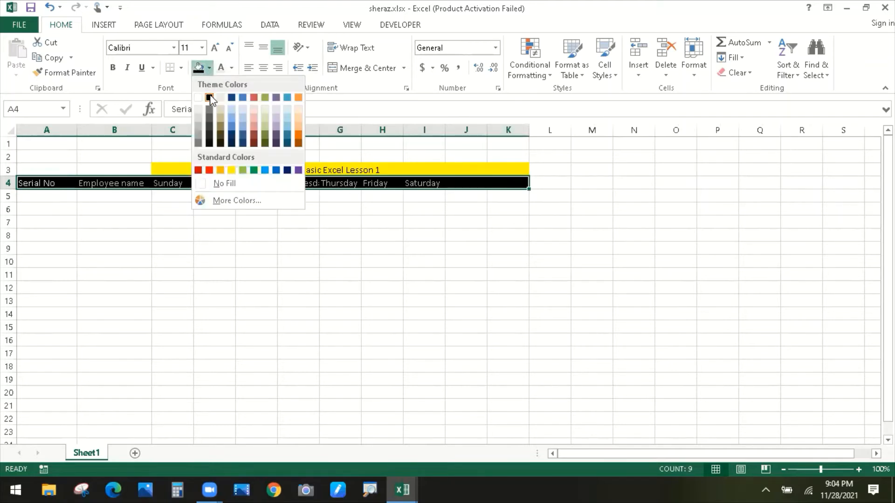
pyautogui.click(231, 66)
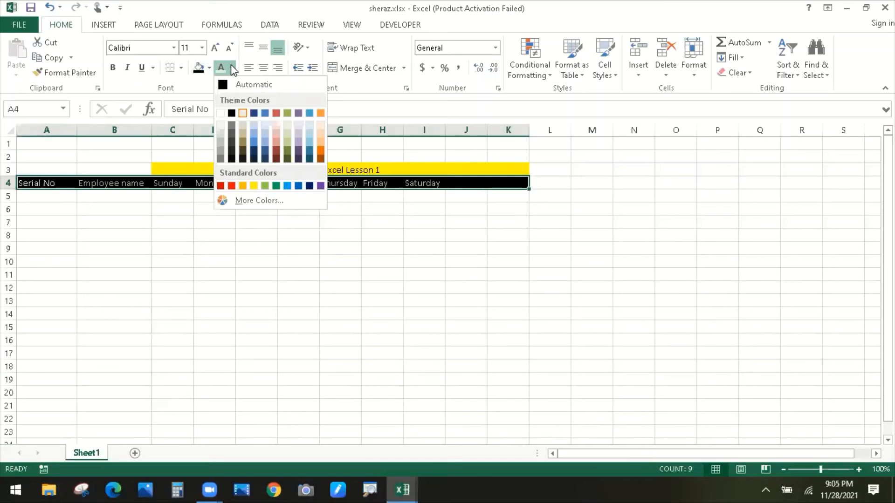
pyautogui.click(242, 114)
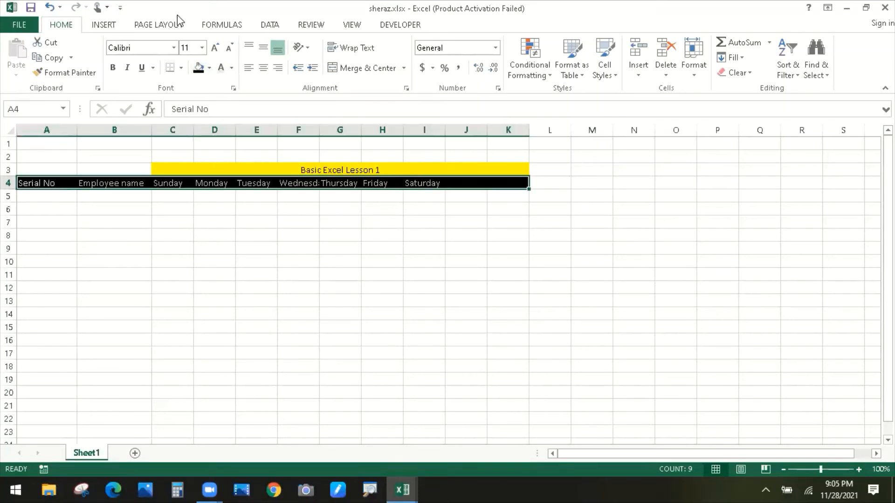
# Set the header row A4 to K4 in Times New Roman at font size 12
pyautogui.click(174, 48)
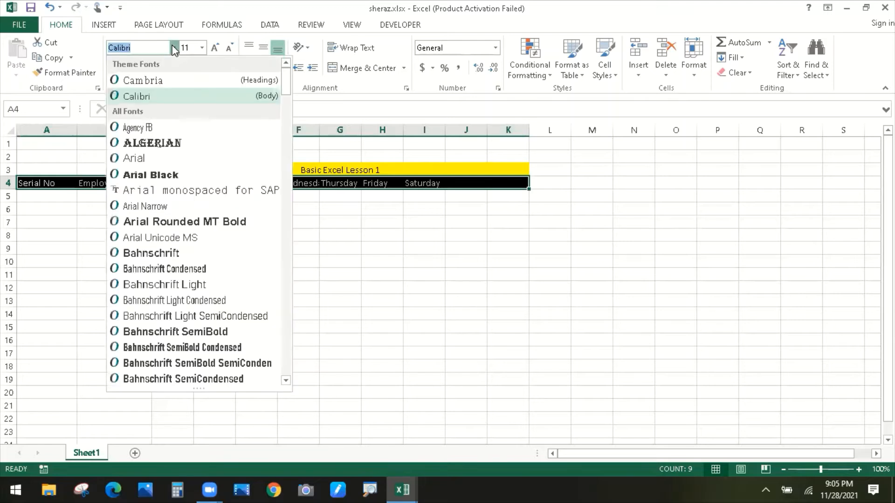
pyautogui.write('Times New Roma')
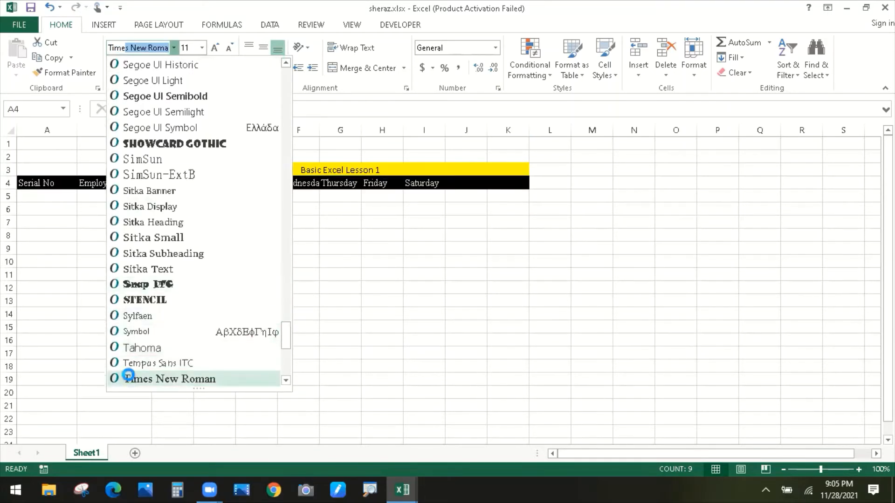
pyautogui.click(126, 376)
pyautogui.click(201, 47)
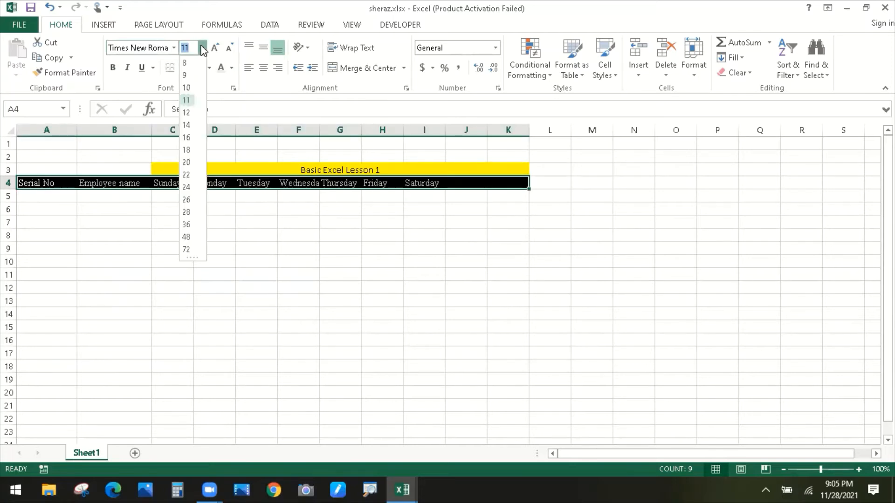
pyautogui.click(185, 112)
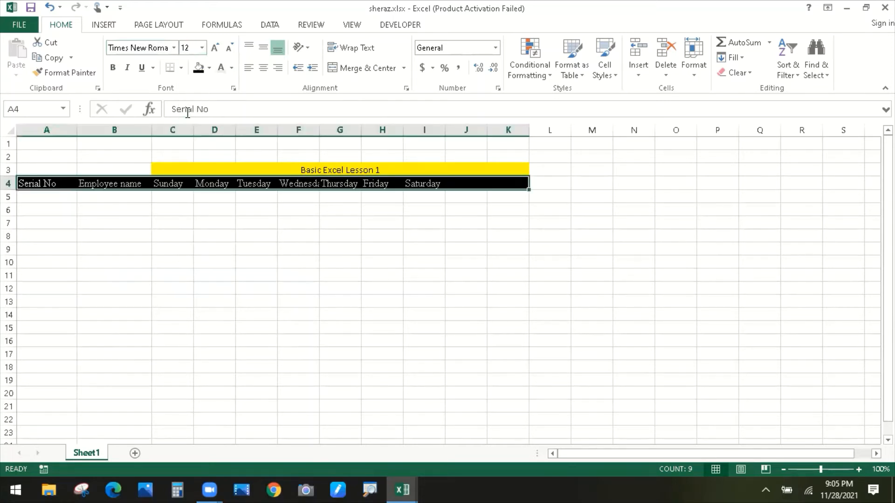
pyautogui.click(235, 264)
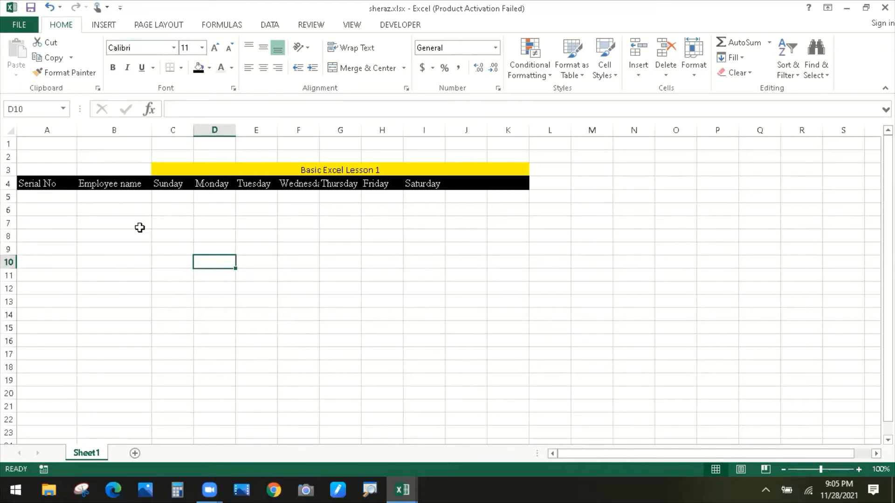
# Enter 1 and 2 in cells A5 and A6 and AutoFill the serial numbers down to 15 in A19
pyautogui.click(51, 196)
pyautogui.write('1')
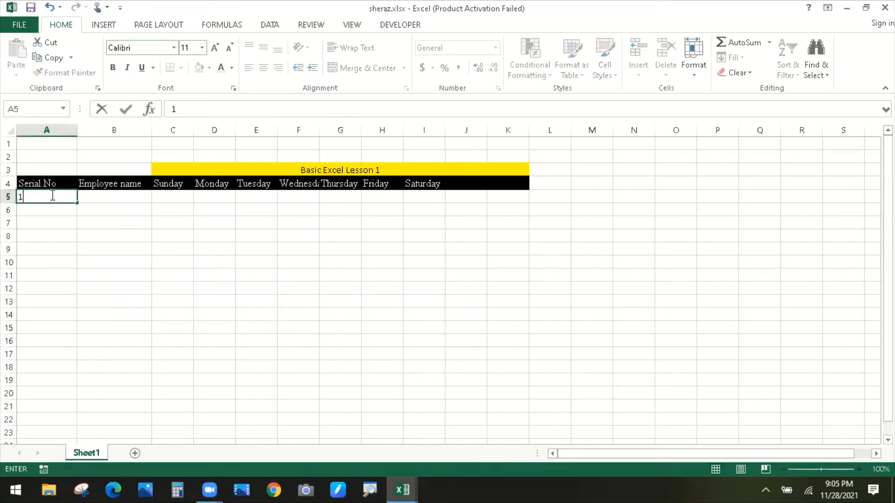
pyautogui.press('Return')
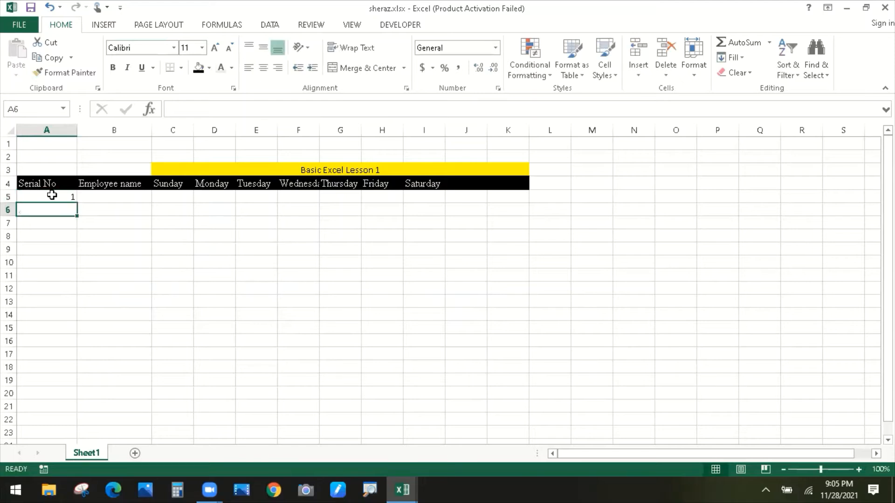
pyautogui.write('2')
pyautogui.press('Return')
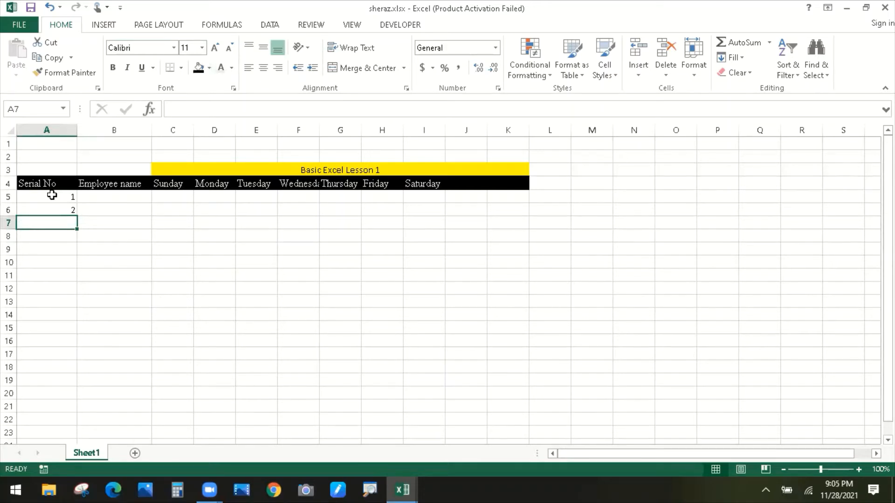
pyautogui.moveTo(56, 195); pyautogui.dragTo(60, 206)
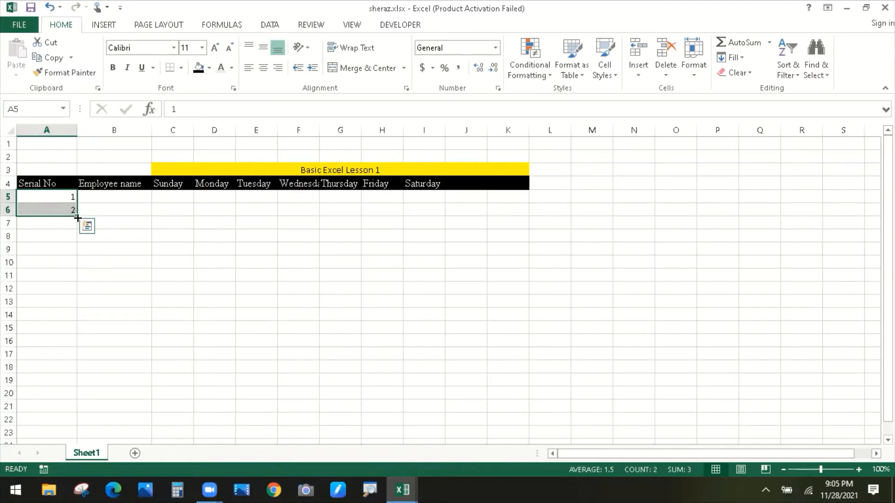
pyautogui.moveTo(78, 216); pyautogui.dragTo(77, 384)
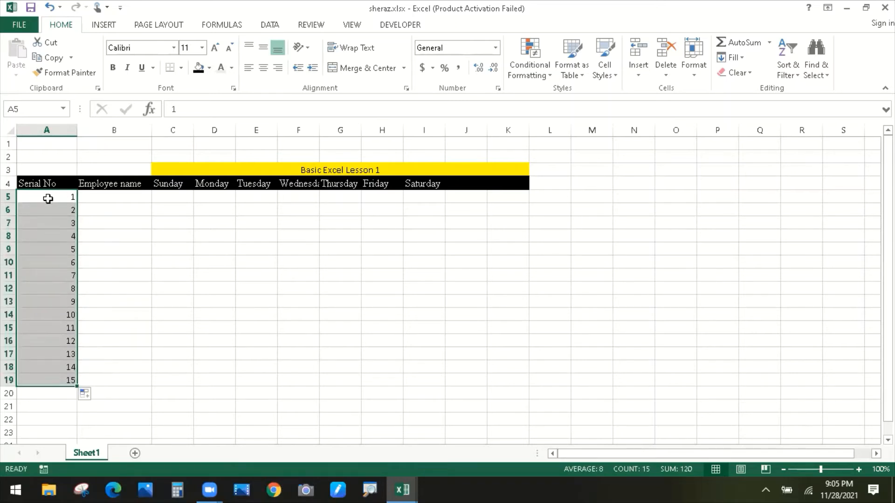
# Switch to the New Microsoft Excel Worksheet (version 1).xlsb workbook and copy the employee names in B5 to B19
pyautogui.click(98, 197)
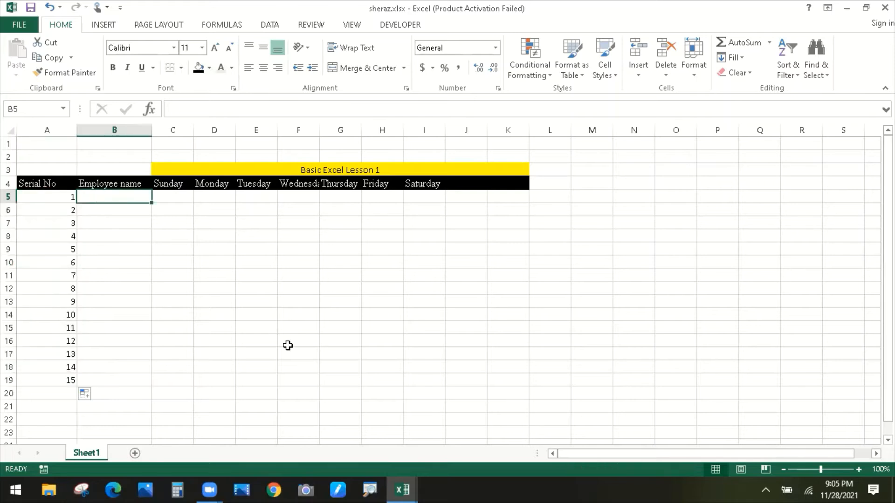
pyautogui.click(402, 489)
pyautogui.click(331, 435)
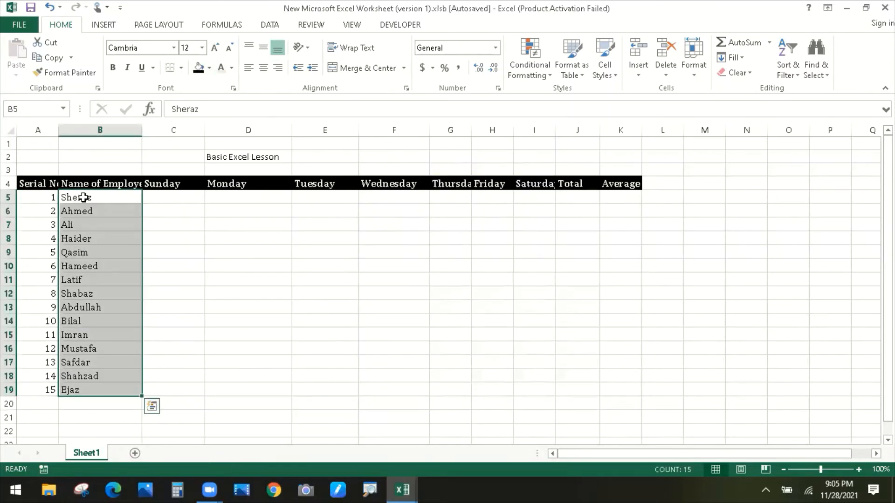
pyautogui.moveTo(82, 199); pyautogui.dragTo(101, 392)
pyautogui.hotkey('ctrl', 'c')
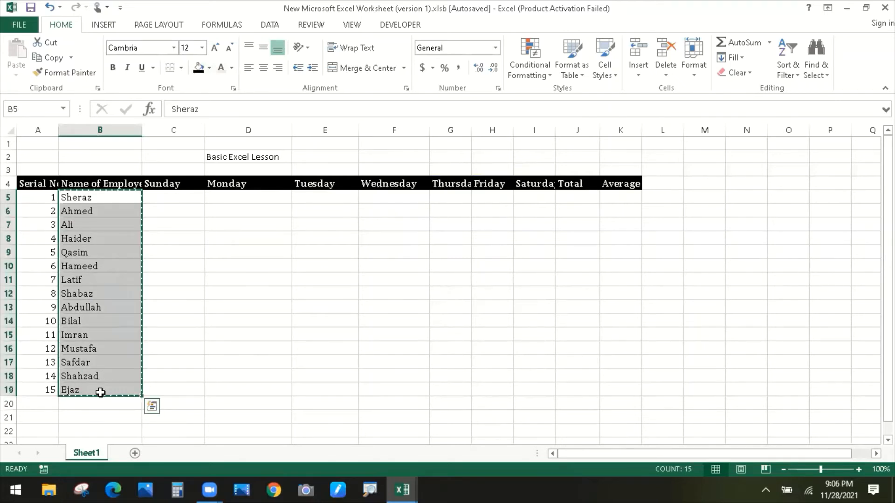
# Return to sheraz.xlsx and paste the copied employee names into column B starting at cell B5
pyautogui.click(402, 489)
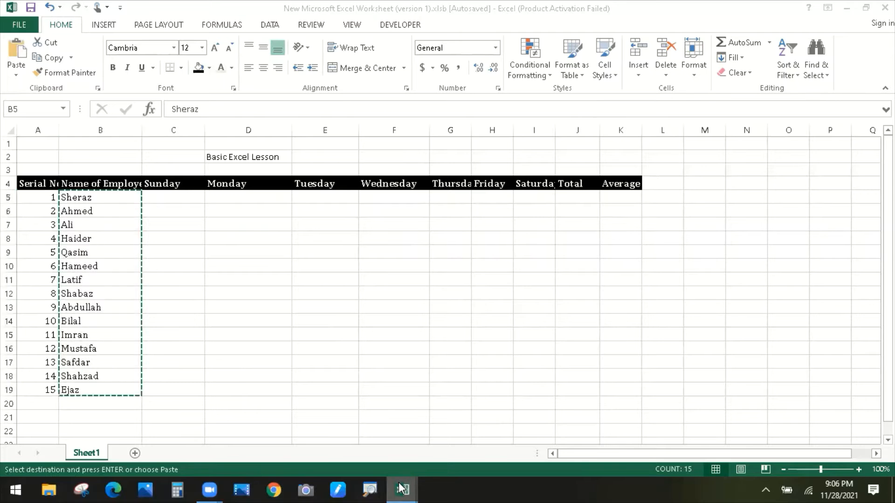
pyautogui.click(419, 429)
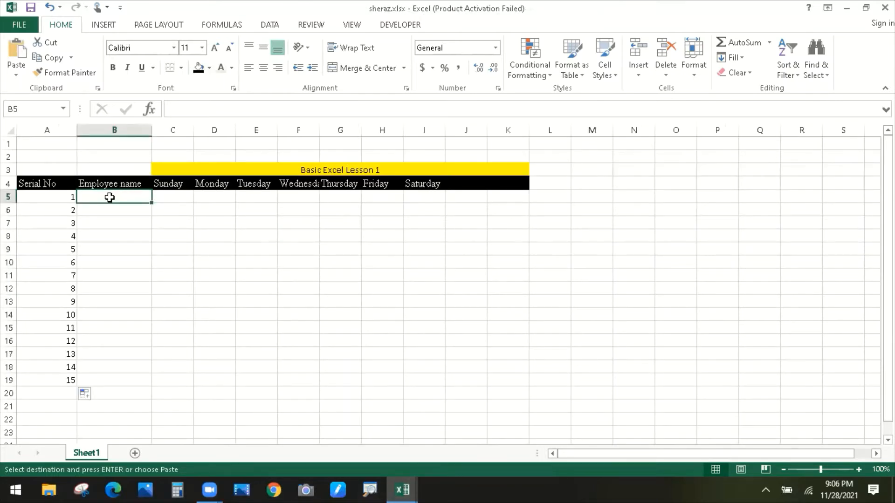
pyautogui.hotkey('ctrl', 'v')
pyautogui.click(231, 228)
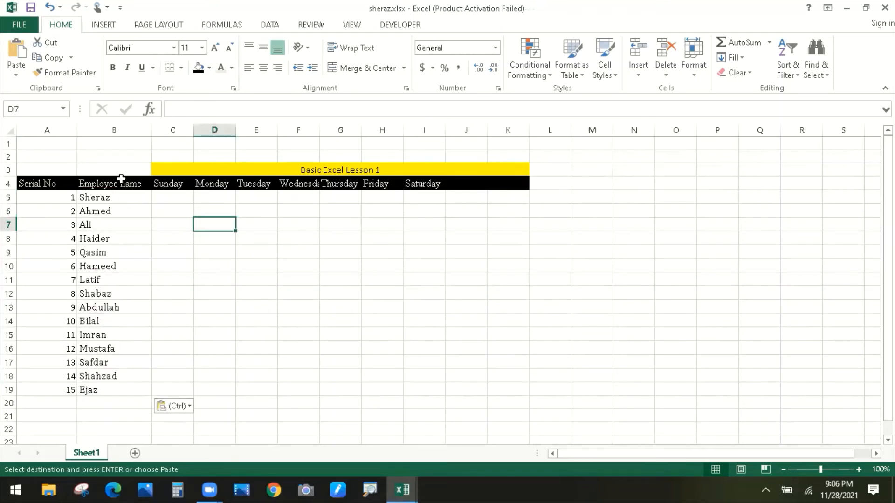
# Enter the first employee's values in row 5: 150 for Sunday in C5, 200 for Monday in D5 and 180 for Tuesday in E5
pyautogui.click(166, 196)
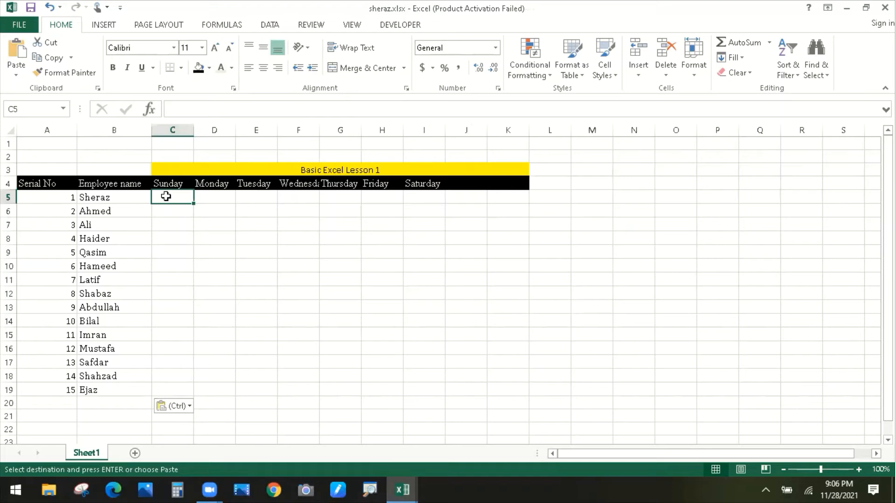
pyautogui.write('150')
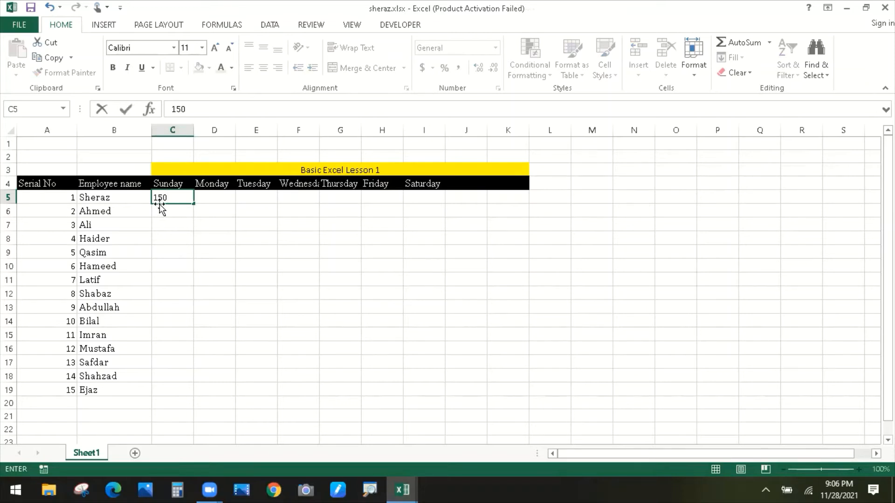
pyautogui.press('Return')
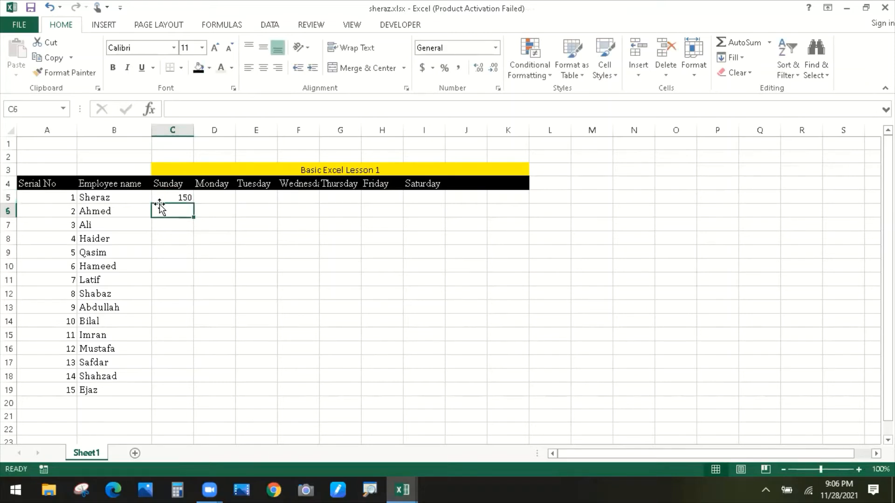
pyautogui.click(199, 197)
pyautogui.write('200')
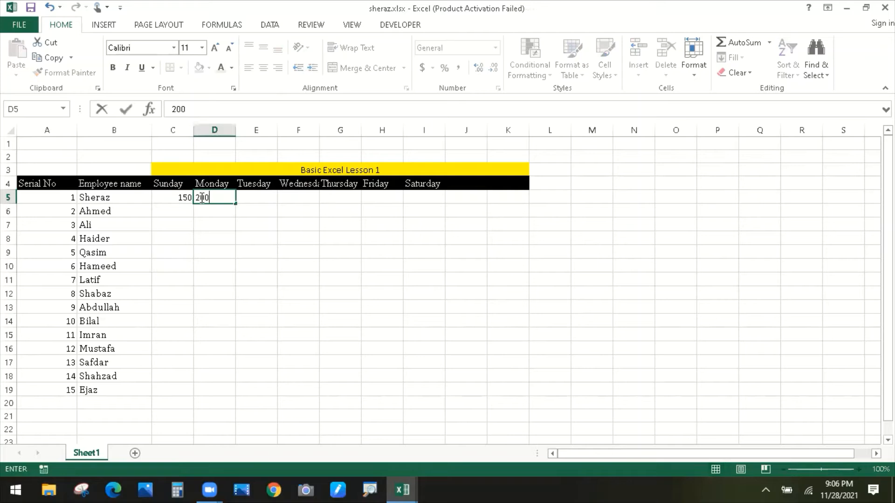
pyautogui.press('Return')
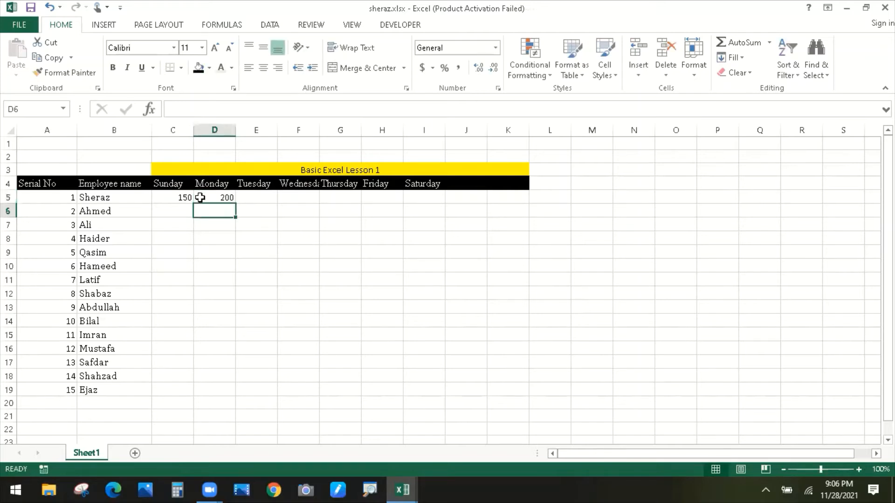
pyautogui.click(251, 196)
pyautogui.write('1')
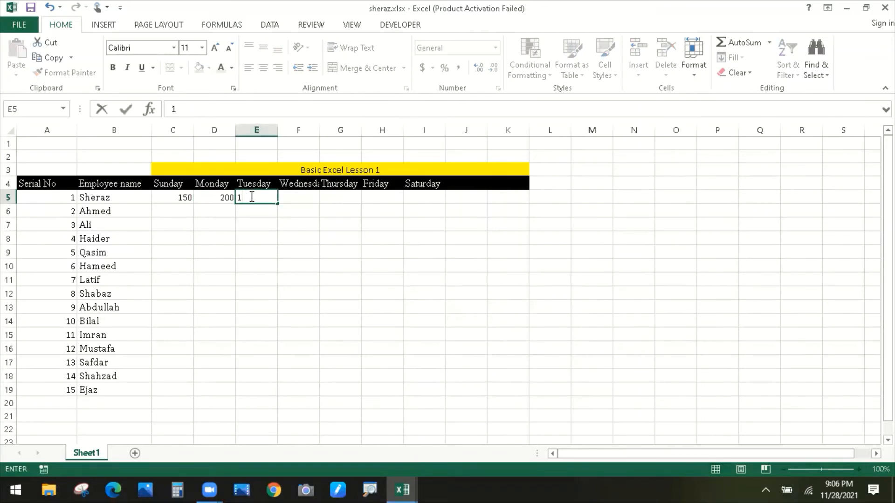
pyautogui.write('80')
pyautogui.press('Return')
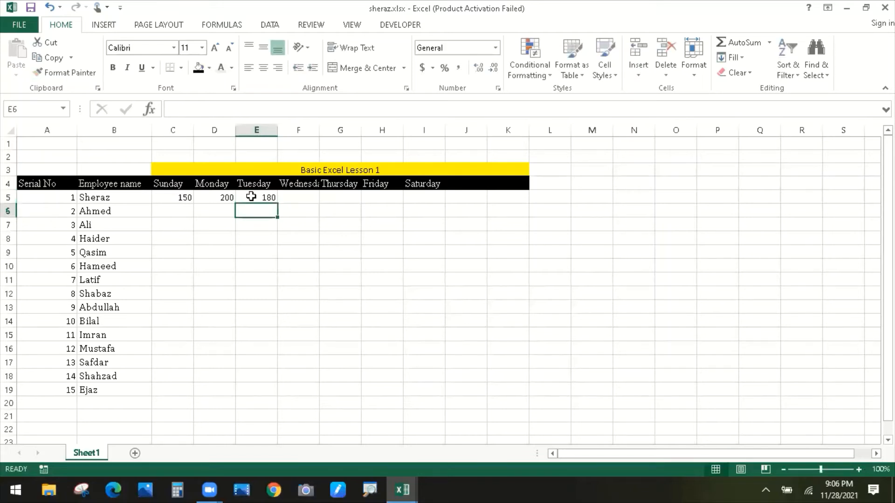
# AutoFit column F to its Wednesday header and enter 250 in F5 for the first employee
pyautogui.click(306, 197)
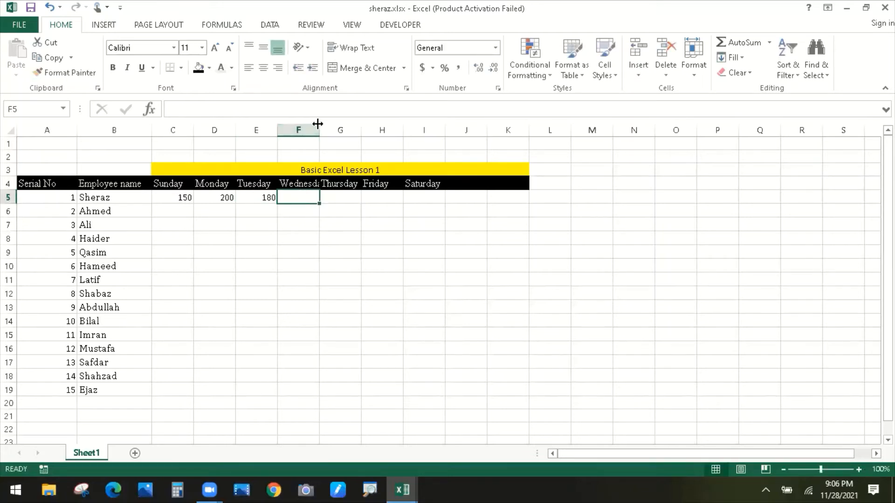
pyautogui.doubleClick(319, 126)
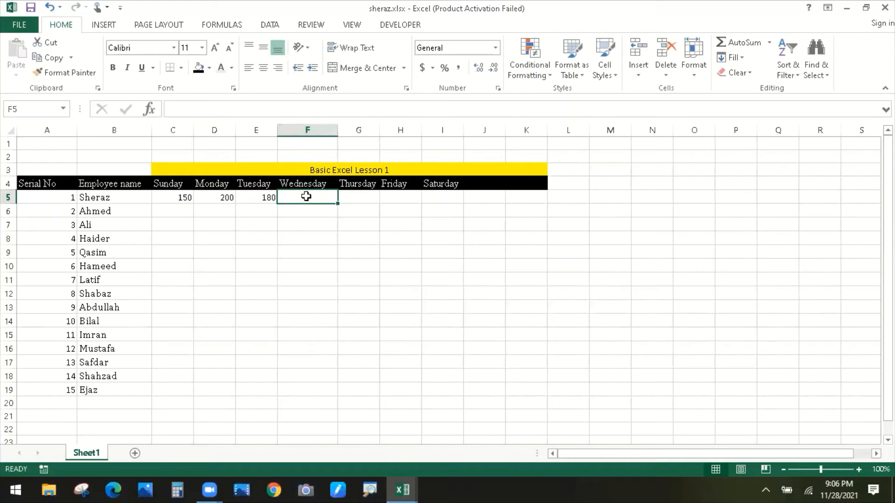
pyautogui.write('250')
pyautogui.press('Return')
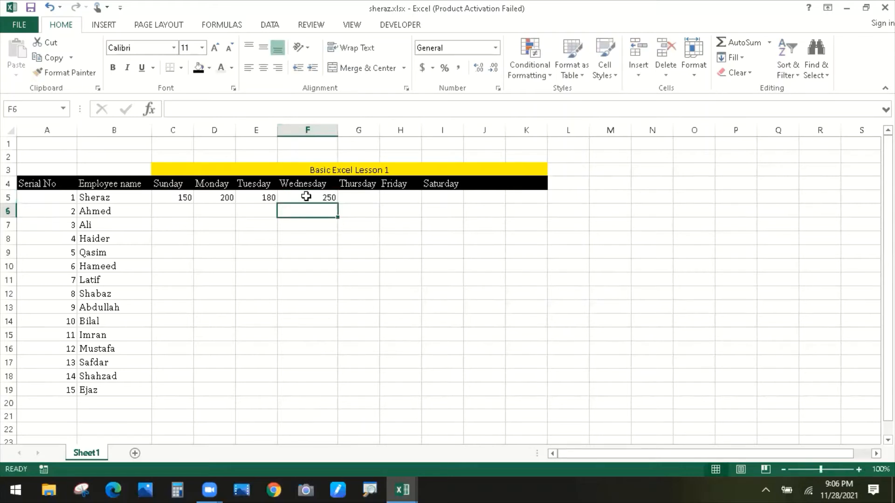
# Enter the first employee's remaining values in row 5: 200 for Thursday, 120 for Friday and 125 for Saturday
pyautogui.click(363, 197)
pyautogui.write('200')
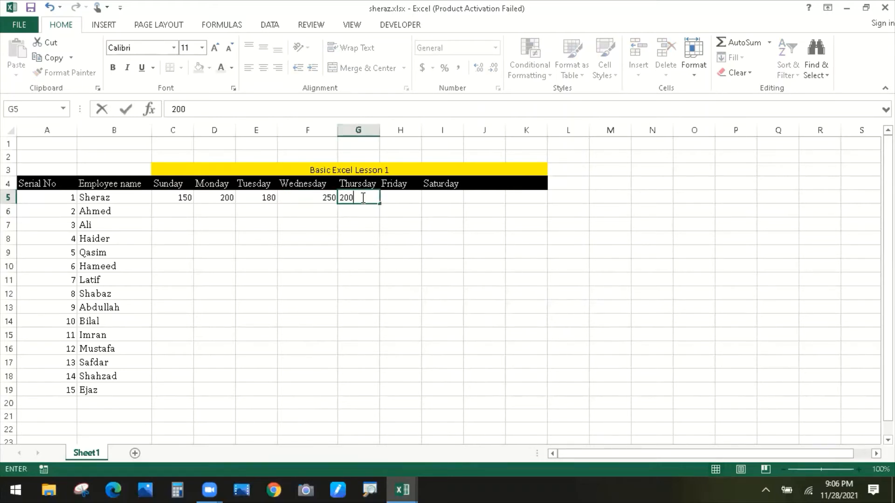
pyautogui.press('Return')
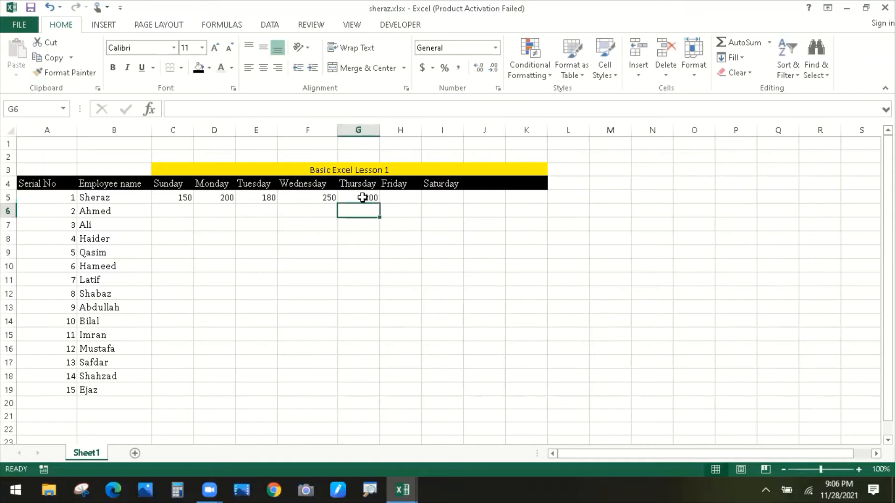
pyautogui.click(391, 198)
pyautogui.write('1')
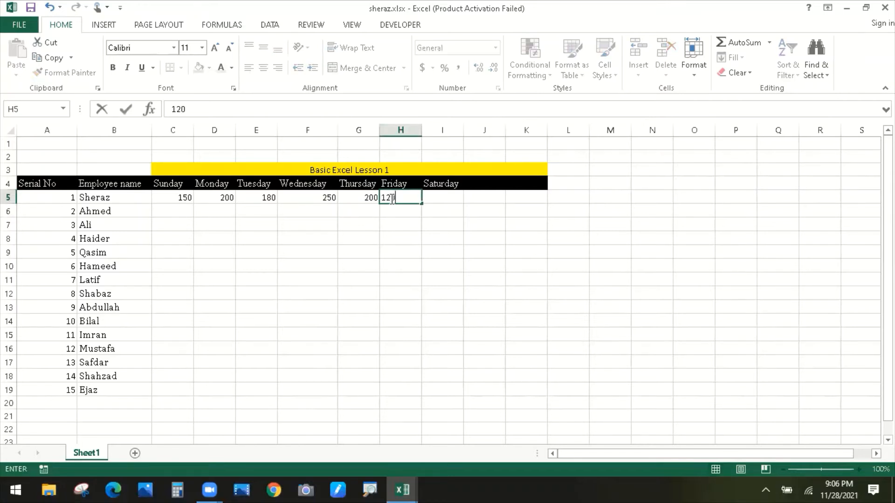
pyautogui.write('20')
pyautogui.press('Return')
pyautogui.click(449, 198)
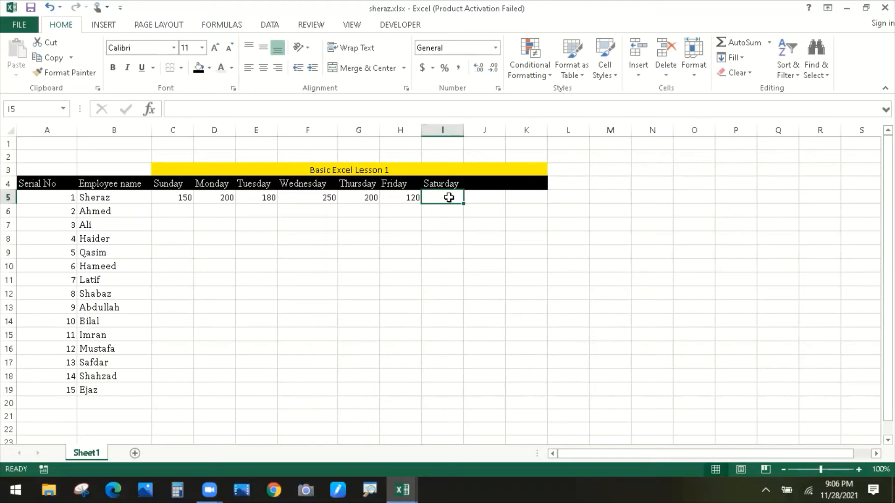
pyautogui.write('125')
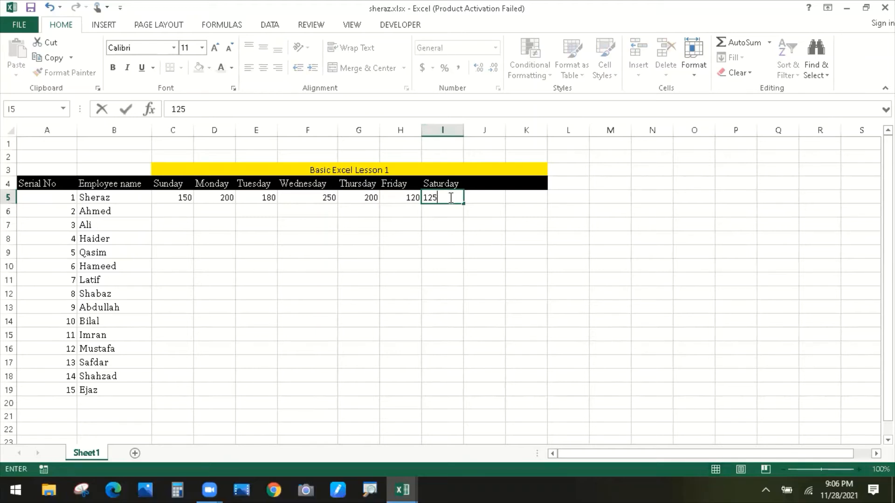
pyautogui.press('Return')
pyautogui.click(460, 250)
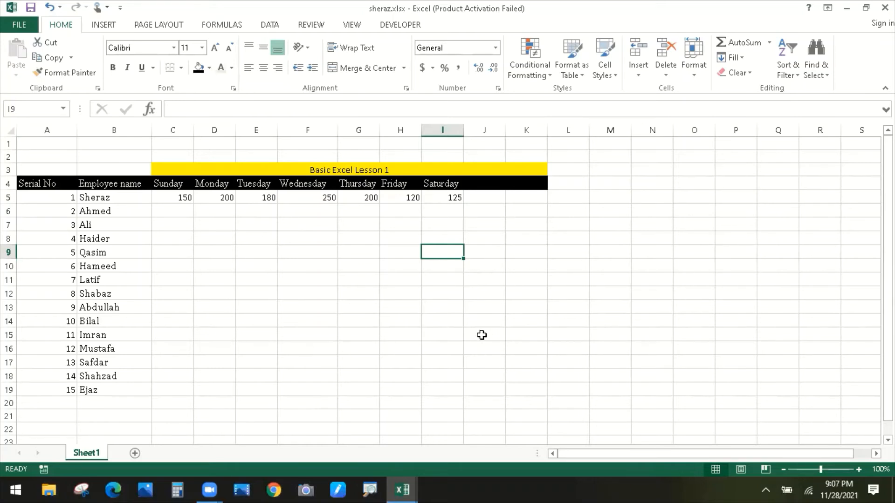
pyautogui.rightClick(252, 295)
pyautogui.press('Escape')
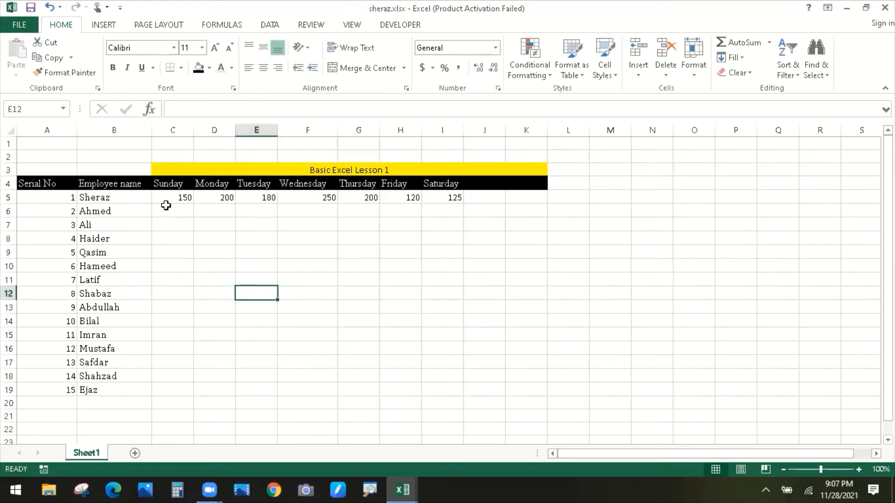
pyautogui.click(173, 197)
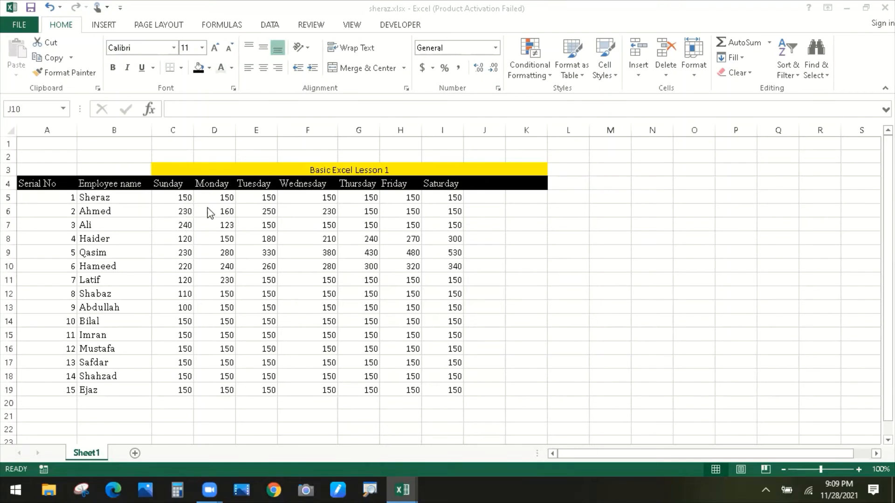
# Apply the Currency number format to the first employee's Monday value in D5
pyautogui.click(179, 197)
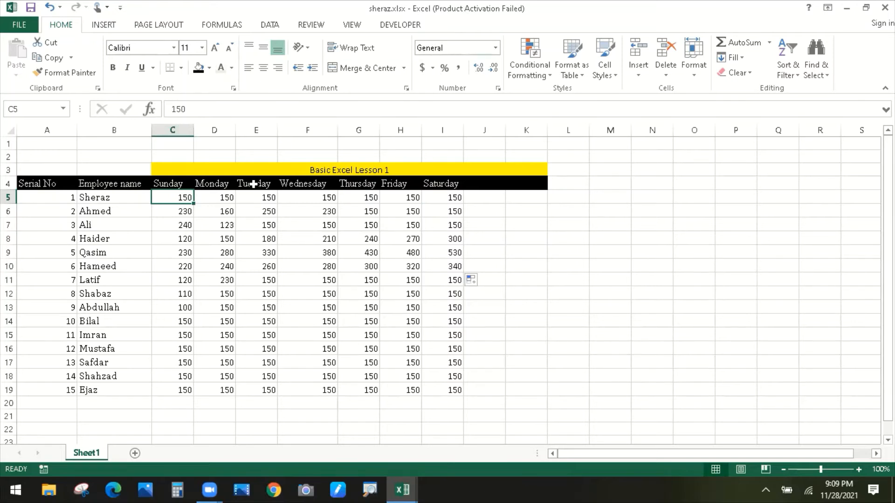
pyautogui.click(221, 199)
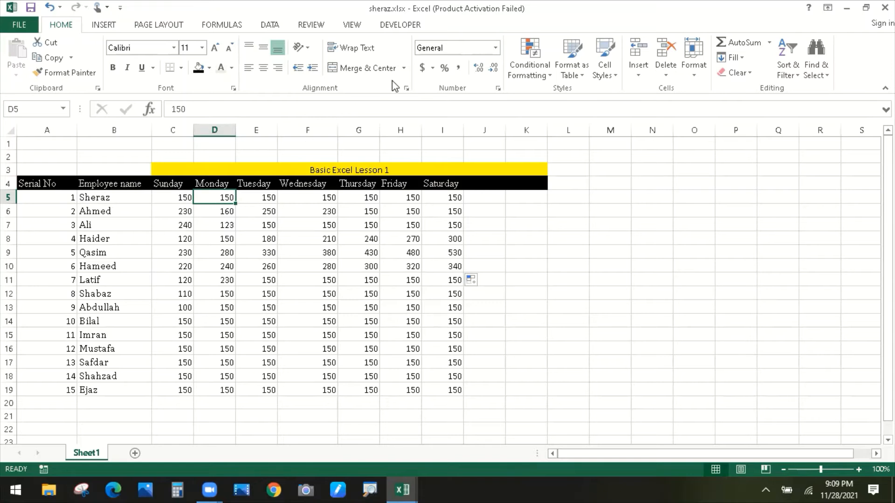
pyautogui.click(495, 48)
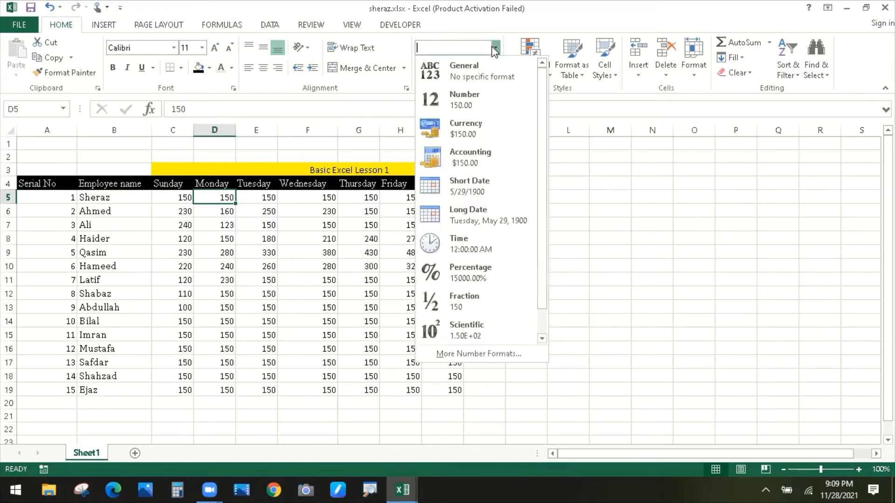
pyautogui.click(463, 124)
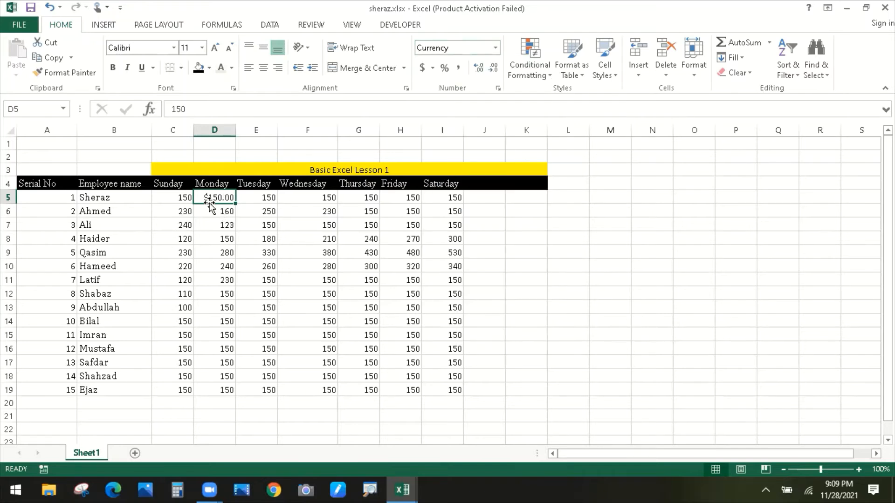
# Apply the Currency number format to the whole range C5:K19
pyautogui.moveTo(168, 197); pyautogui.dragTo(527, 384)
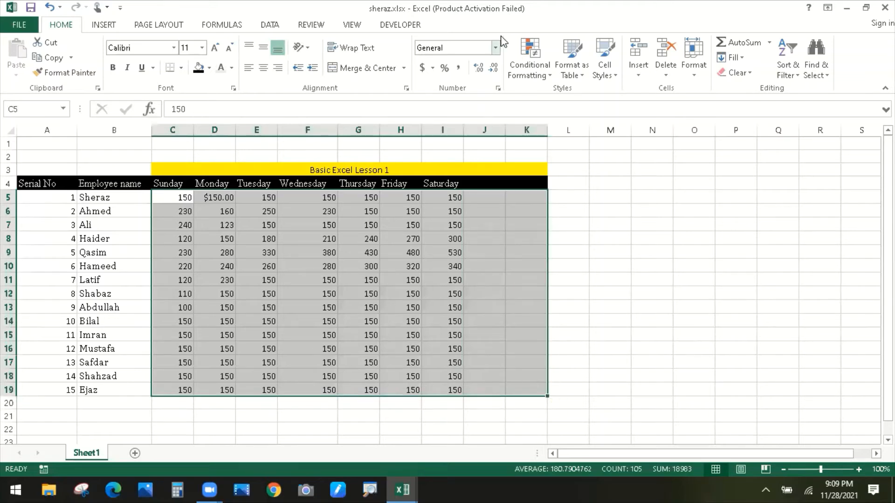
pyautogui.click(221, 236)
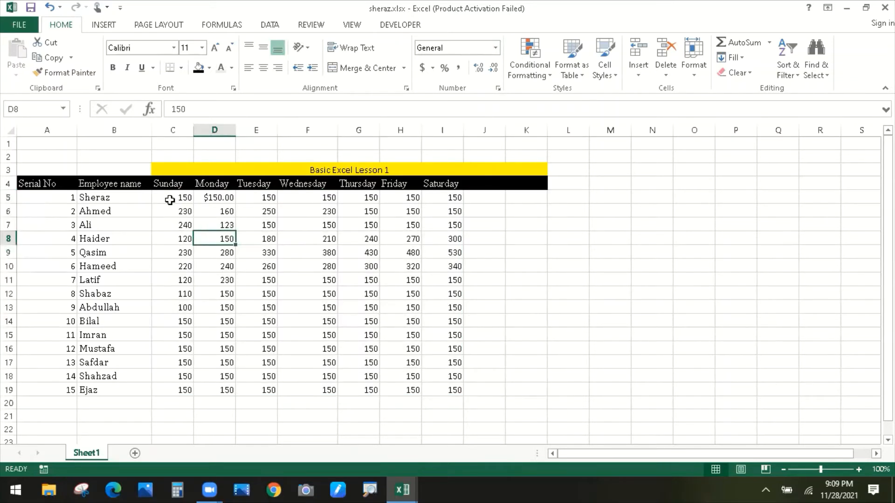
pyautogui.moveTo(172, 198); pyautogui.dragTo(527, 391)
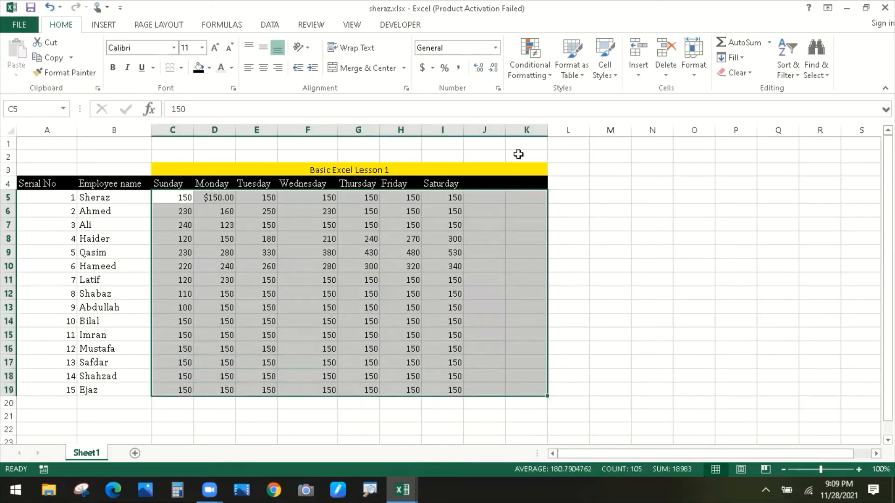
pyautogui.click(495, 48)
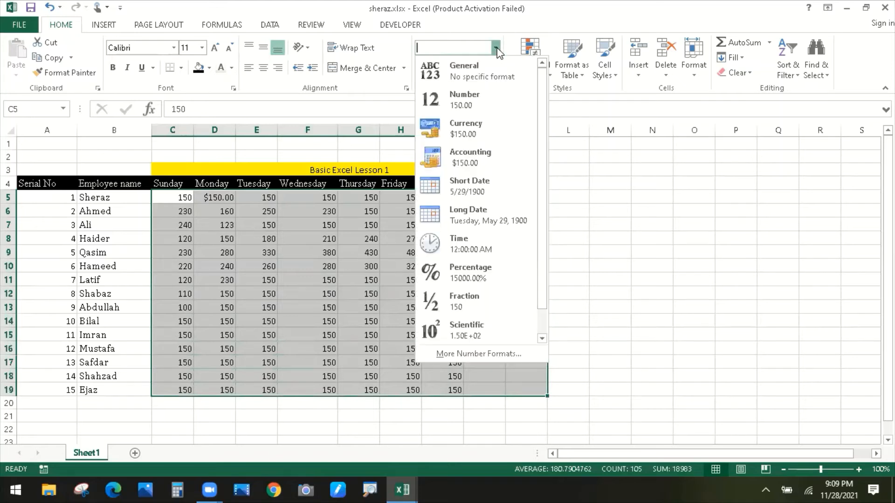
pyautogui.click(472, 127)
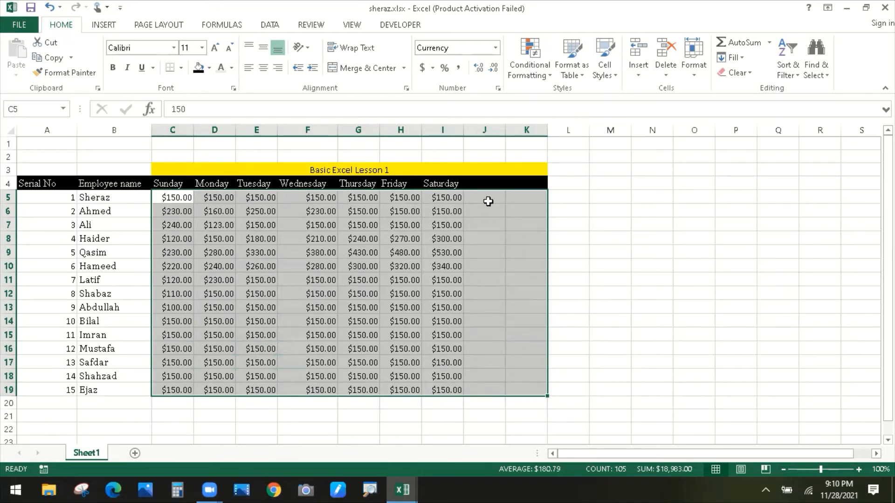
# Reduce the currency values in C5:K19 to zero decimal places
pyautogui.click(493, 70)
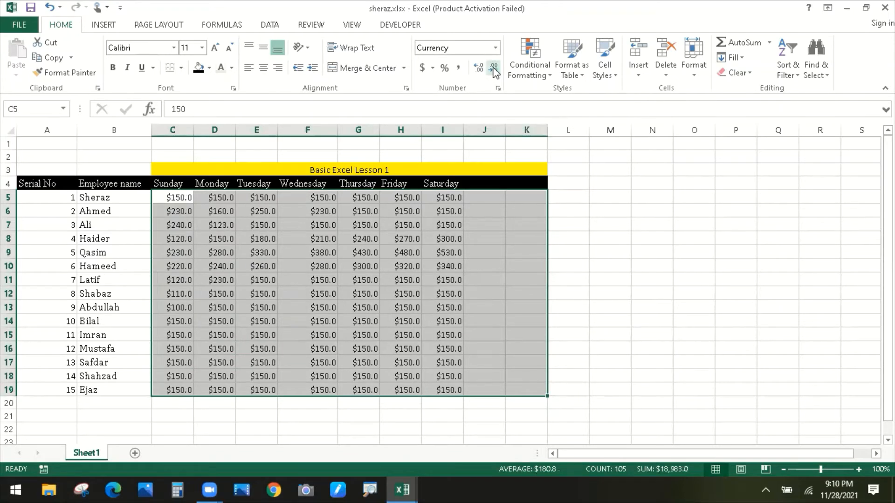
pyautogui.click(493, 69)
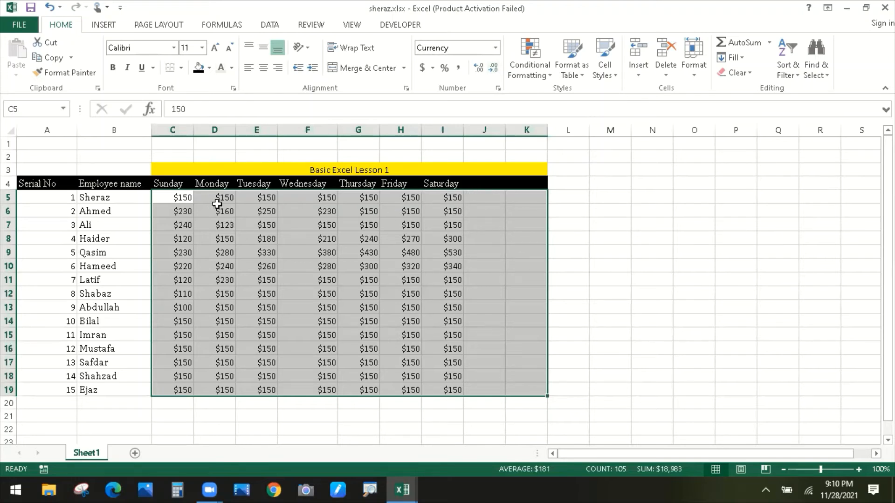
pyautogui.click(191, 196)
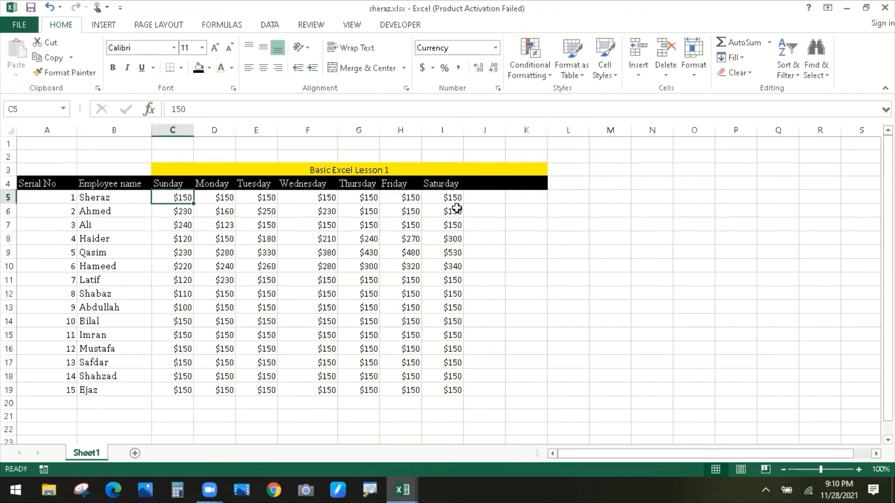
# Reapply the Currency format to C5:K19 and remove both decimal places from the values again
pyautogui.moveTo(177, 197); pyautogui.dragTo(473, 330)
pyautogui.moveTo(532, 356); pyautogui.dragTo(529, 392)
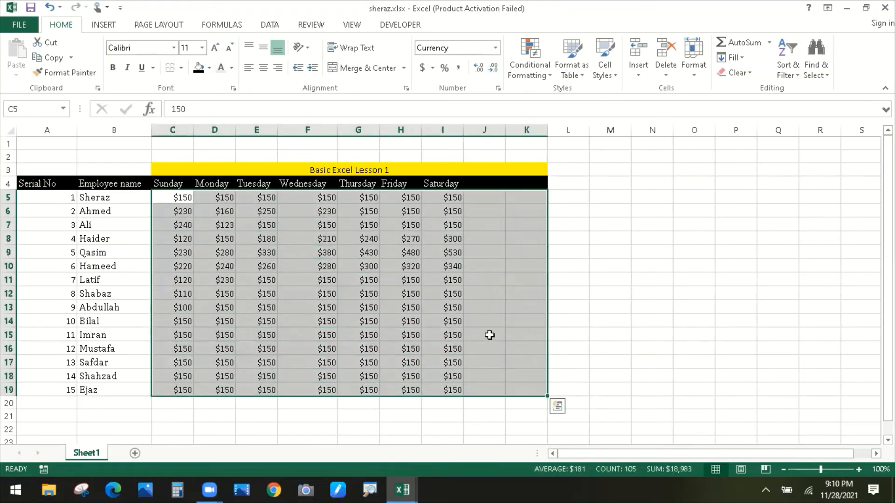
pyautogui.click(496, 48)
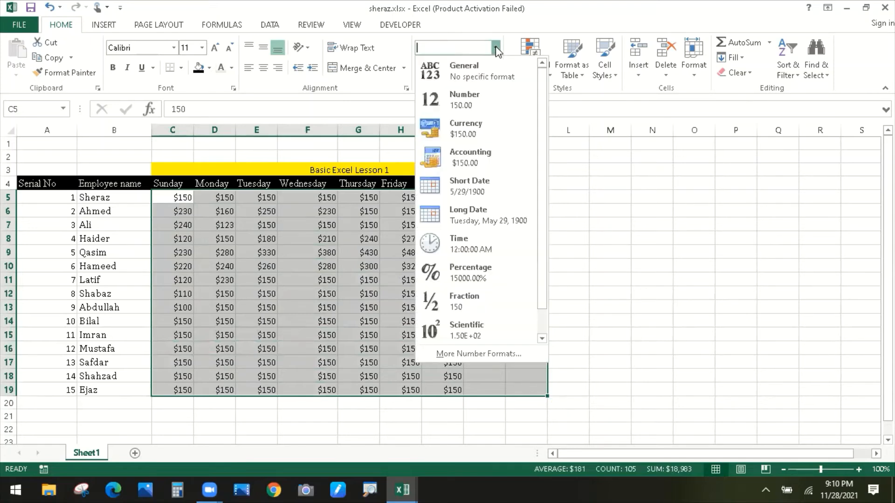
pyautogui.click(480, 127)
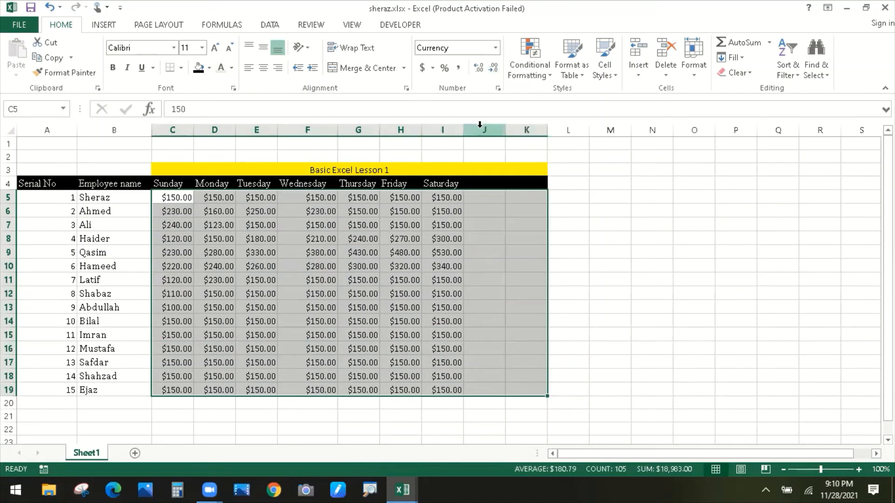
pyautogui.click(494, 68)
pyautogui.click(494, 69)
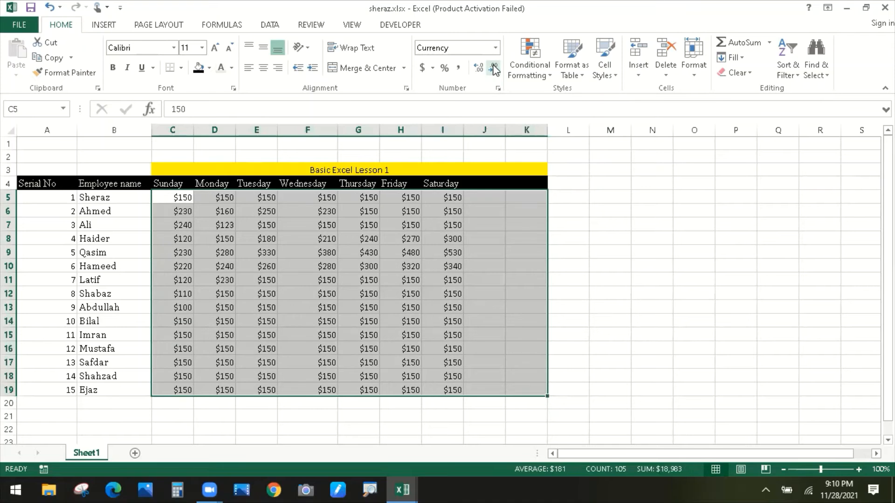
pyautogui.click(524, 229)
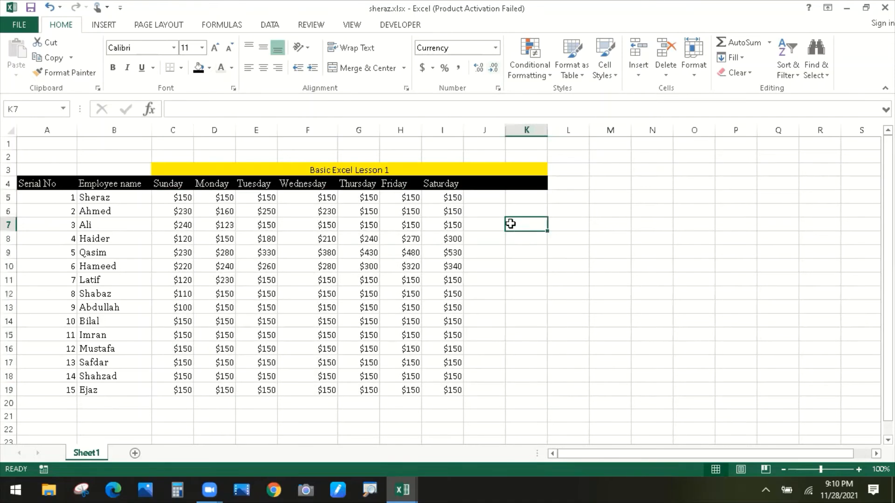
# Enter the header Total in J4, beside the Saturday header
pyautogui.click(475, 199)
pyautogui.click(472, 183)
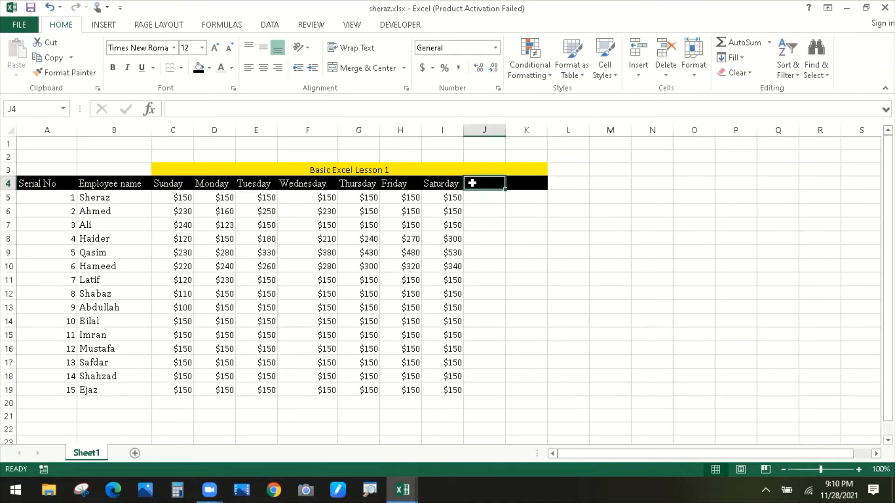
pyautogui.write('T')
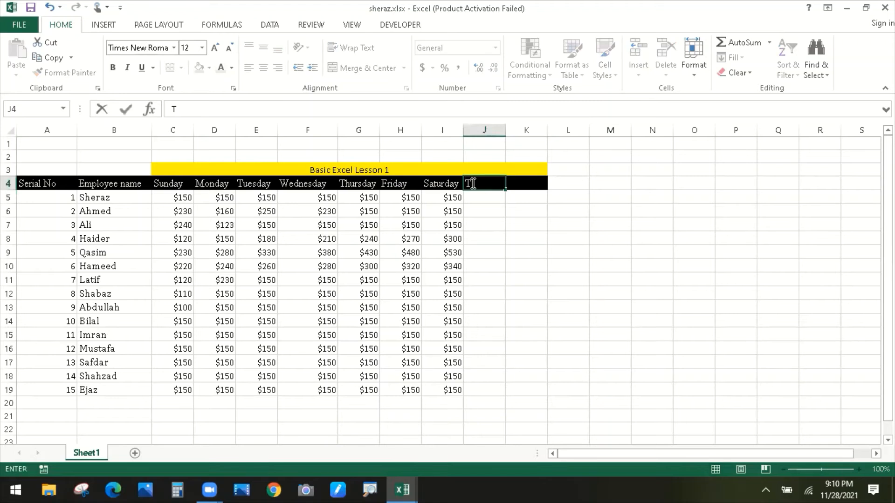
pyautogui.write('otal')
pyautogui.hotkey('ctrl', 'Return')
pyautogui.click(479, 196)
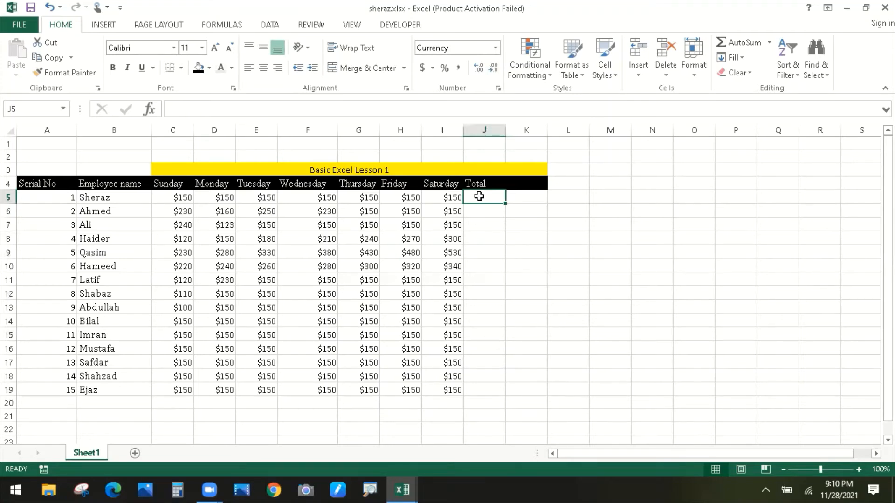
pyautogui.write('=')
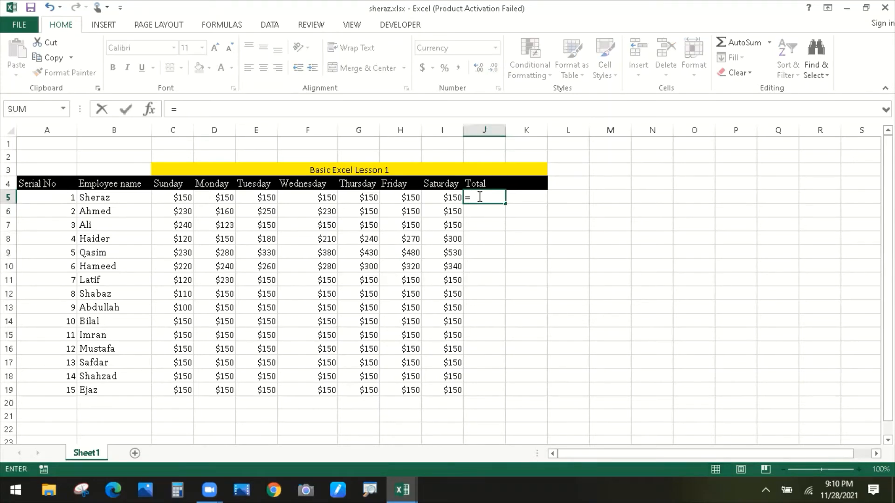
pyautogui.press('BackSpace')
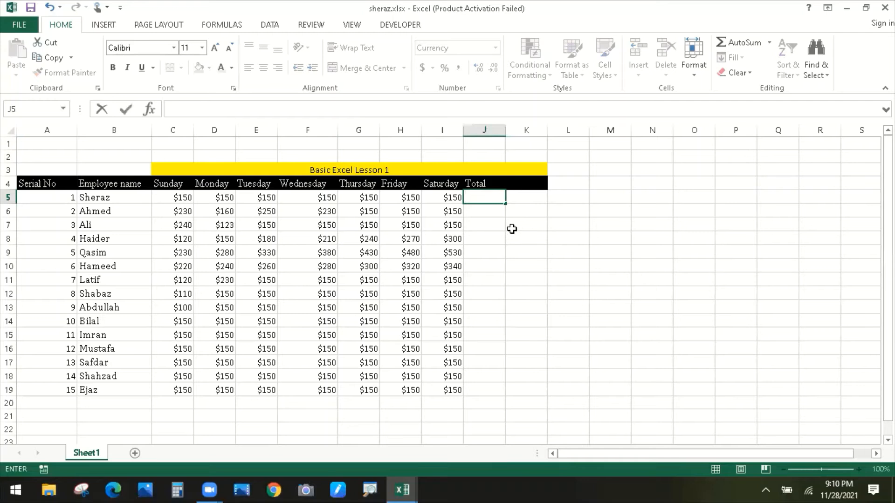
pyautogui.click(476, 197)
pyautogui.click(585, 208)
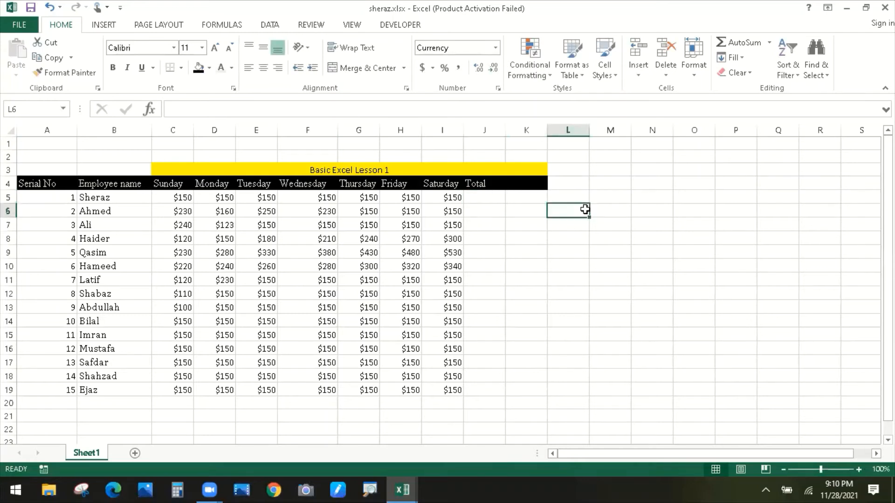
pyautogui.click(487, 199)
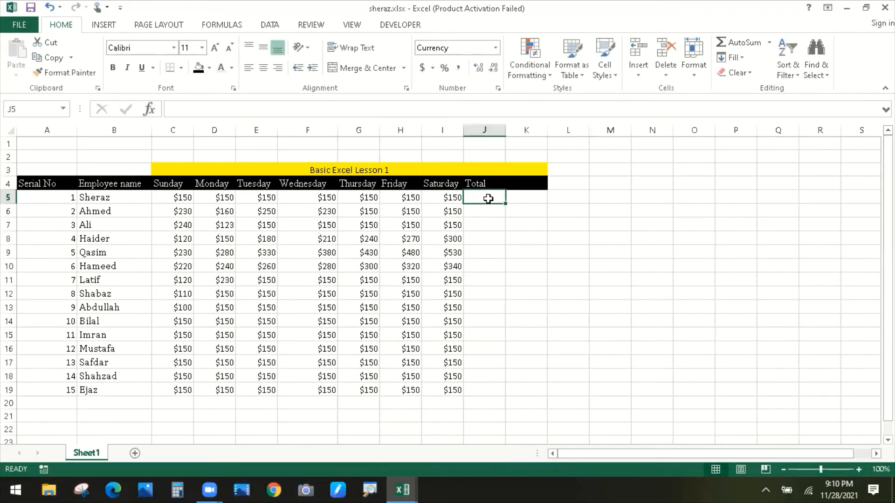
# Enter the formula =SUM(C5:I5) in J5 to total the first employee's daily values
pyautogui.write('=')
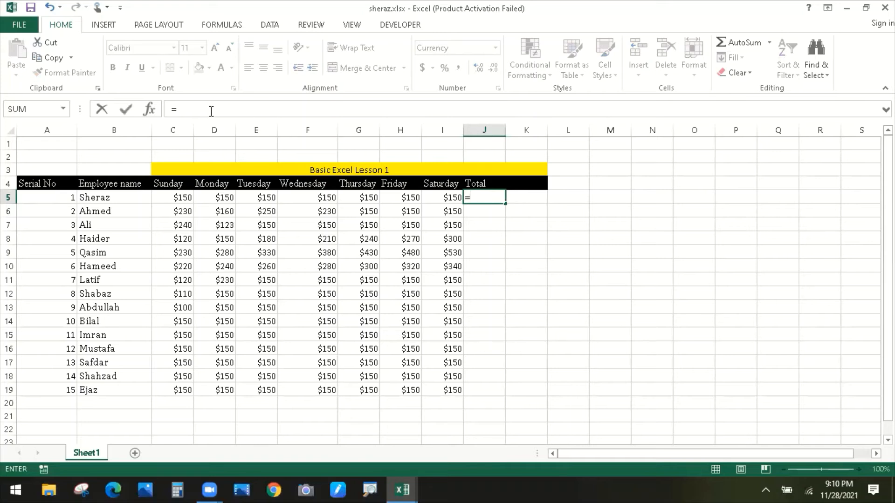
pyautogui.click(167, 106)
pyautogui.write('sum')
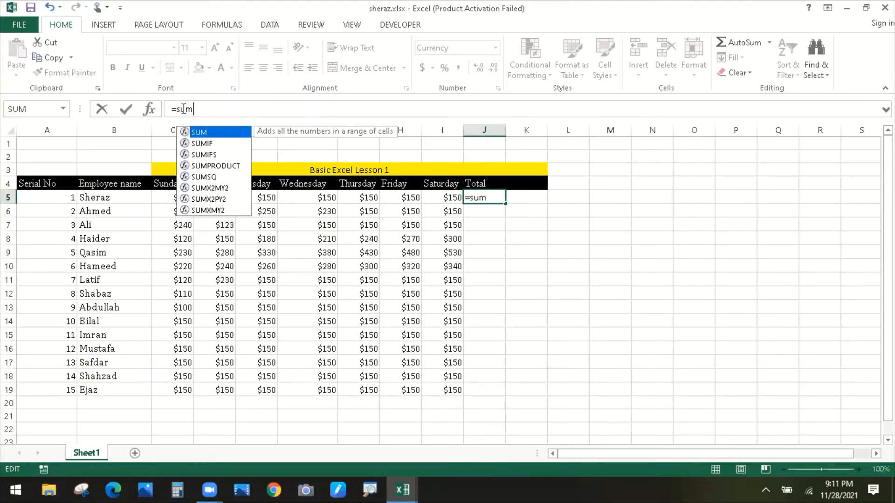
pyautogui.write('(')
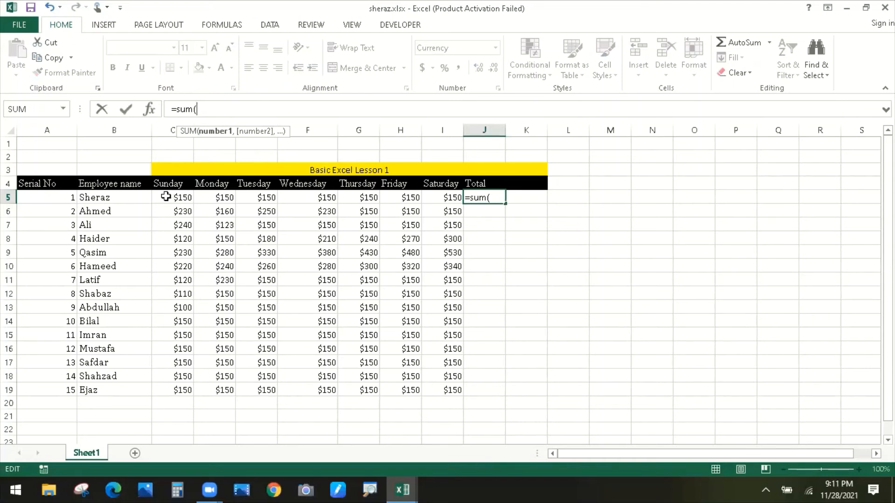
pyautogui.moveTo(165, 197); pyautogui.dragTo(441, 204)
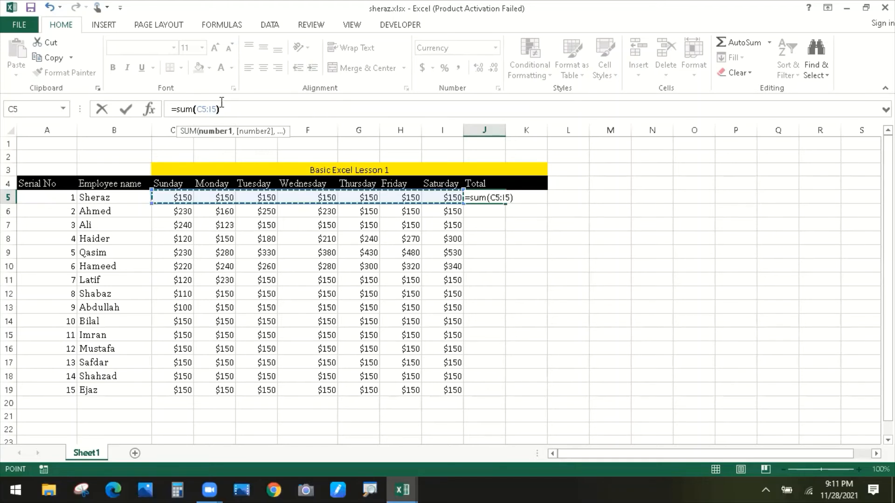
pyautogui.press('Return')
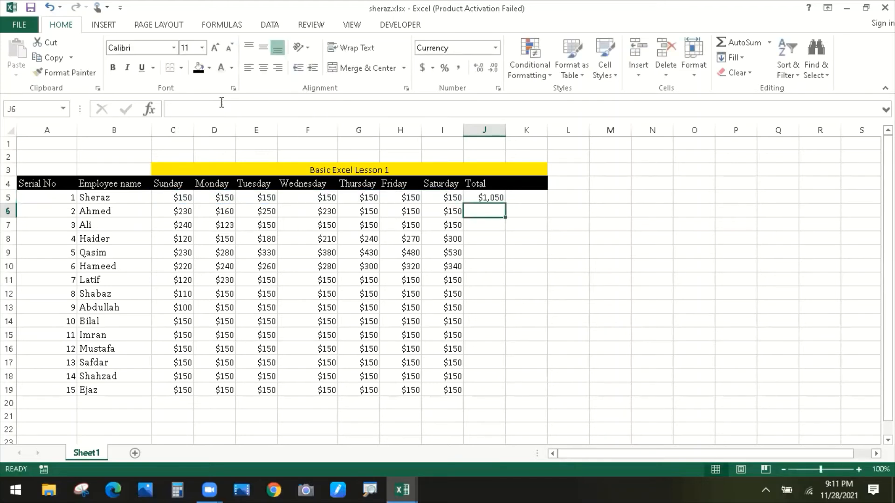
# Delete the SUM formula from J5 so that the cell is empty
pyautogui.click(475, 198)
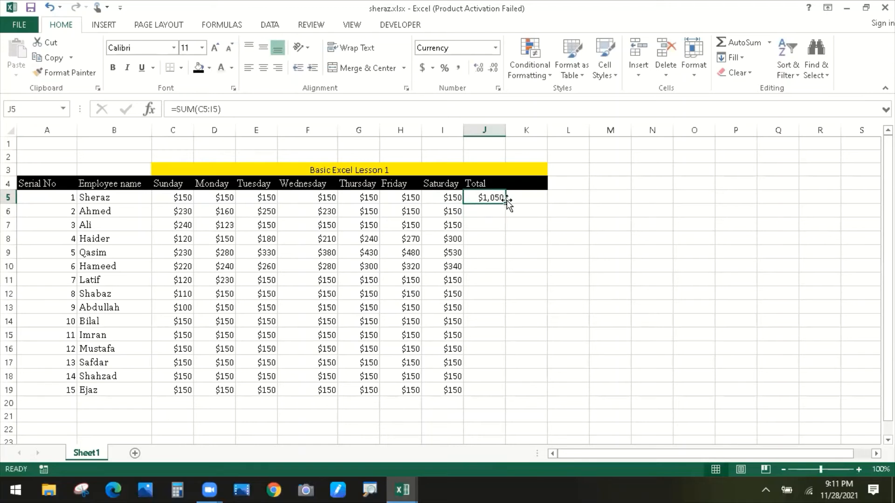
pyautogui.click(246, 108)
pyautogui.press('BackSpace')
pyautogui.press('BackSpace')
pyautogui.press('BackSpace')
pyautogui.press('BackSpace')
pyautogui.press('BackSpace')
pyautogui.press('BackSpace')
pyautogui.press('BackSpace')
pyautogui.press('BackSpace')
pyautogui.press('BackSpace')
pyautogui.press('BackSpace')
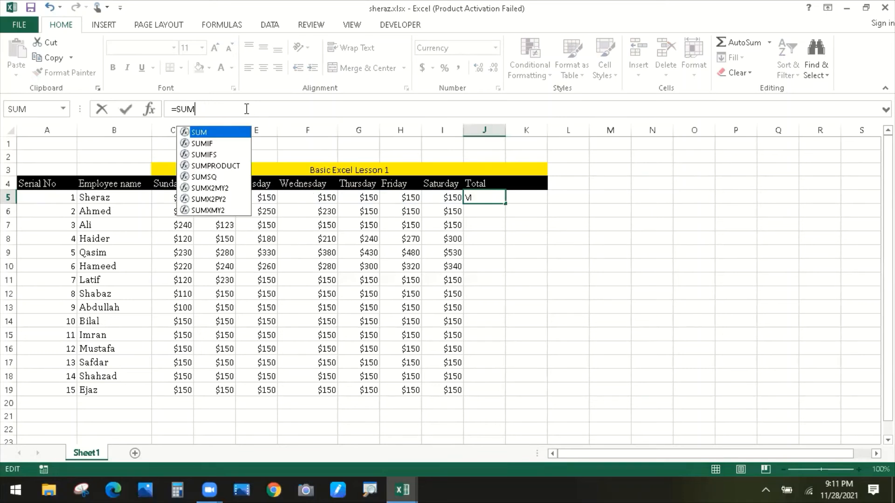
pyautogui.press('Escape')
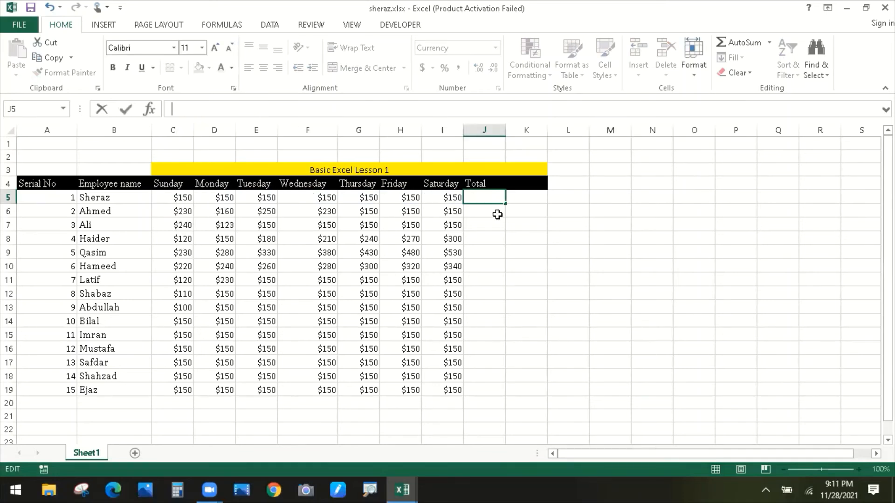
# Total the Sunday to Saturday values of row 5 in J5 with =SUM(C5:I5)
pyautogui.click(483, 222)
pyautogui.click(481, 198)
pyautogui.write('=')
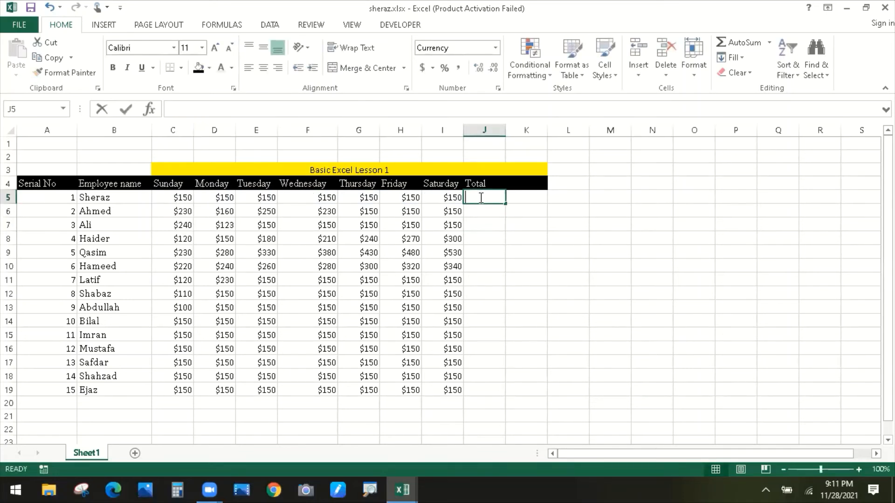
pyautogui.write('sum')
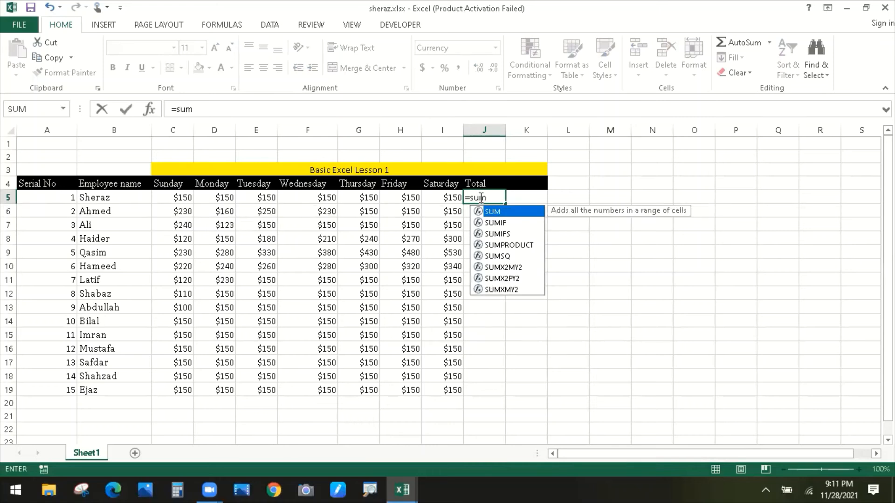
pyautogui.write('(')
pyautogui.click(176, 198)
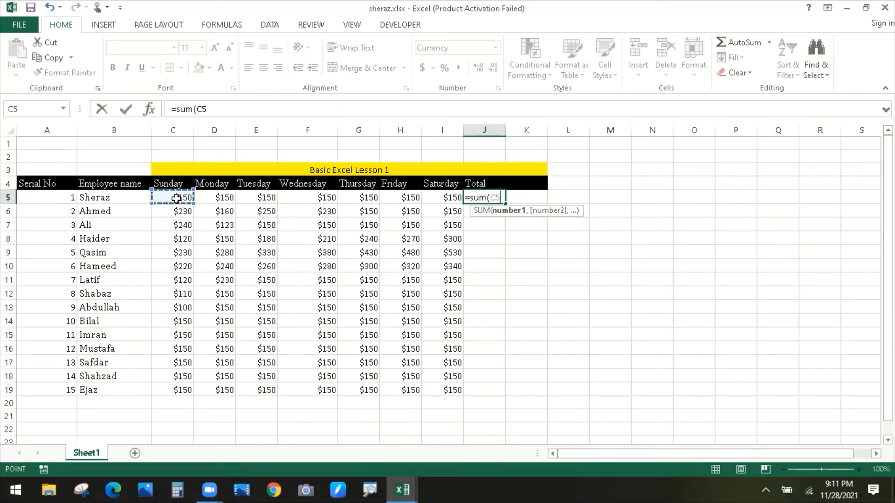
pyautogui.moveTo(177, 199); pyautogui.dragTo(441, 199)
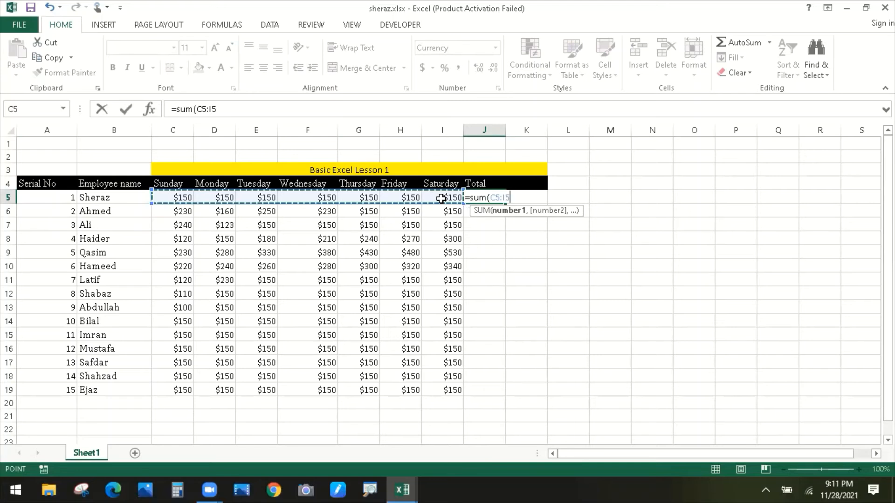
pyautogui.write(')')
pyautogui.press('Return')
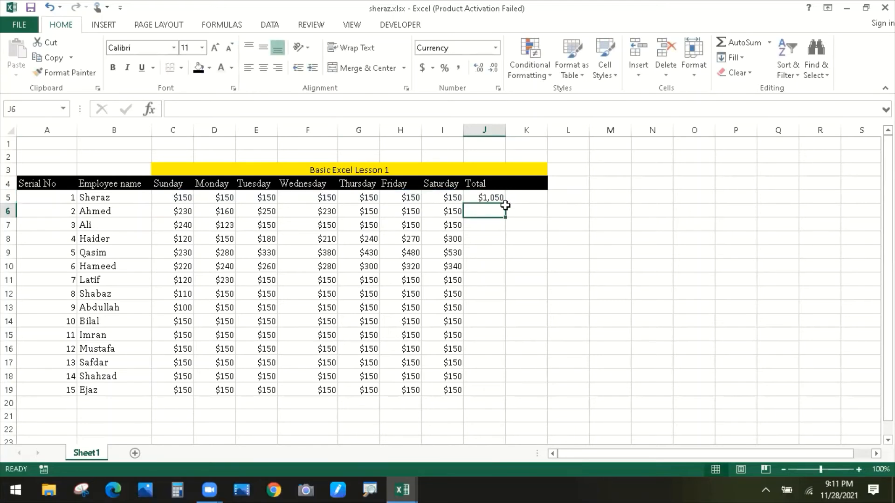
# Fill the SUM formula from J5 down to J19 so every employee row has a total
pyautogui.click(493, 197)
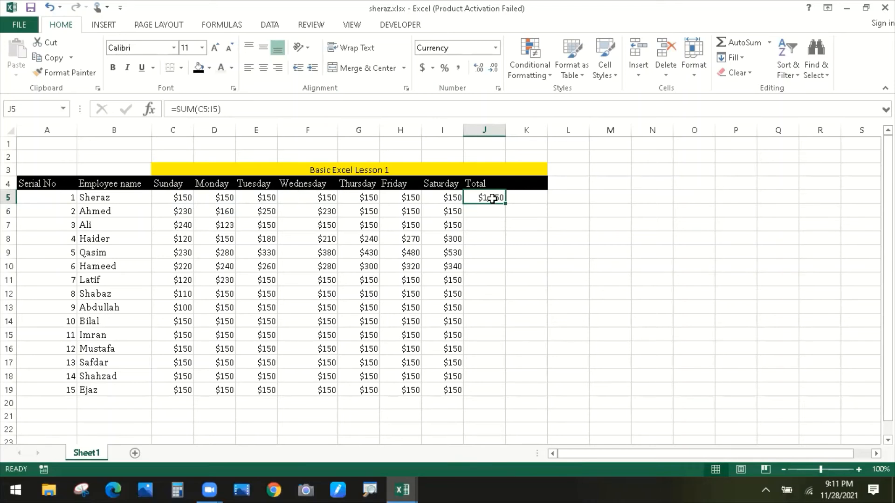
pyautogui.click(535, 200)
pyautogui.click(498, 196)
pyautogui.moveTo(506, 205); pyautogui.dragTo(498, 391)
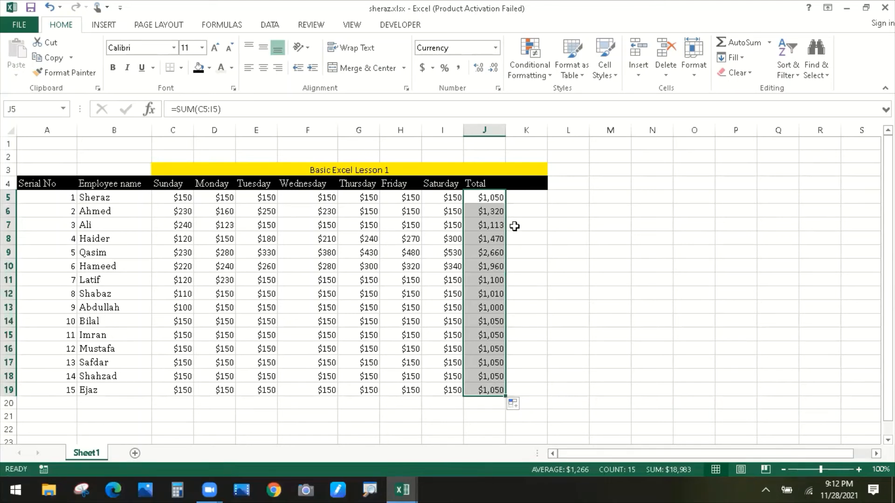
# Replace the merged heading text in C3 with Weekly Income Sheet
pyautogui.click(342, 170)
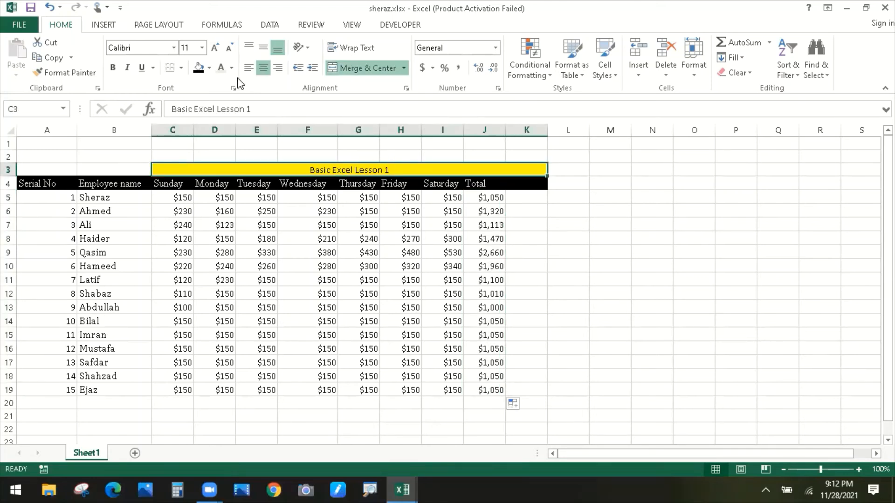
pyautogui.moveTo(261, 108); pyautogui.dragTo(169, 110)
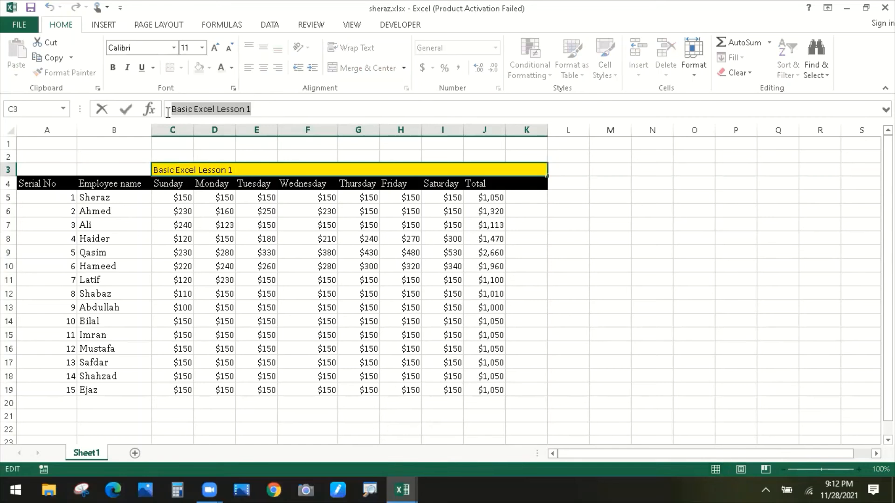
pyautogui.write('Weekl')
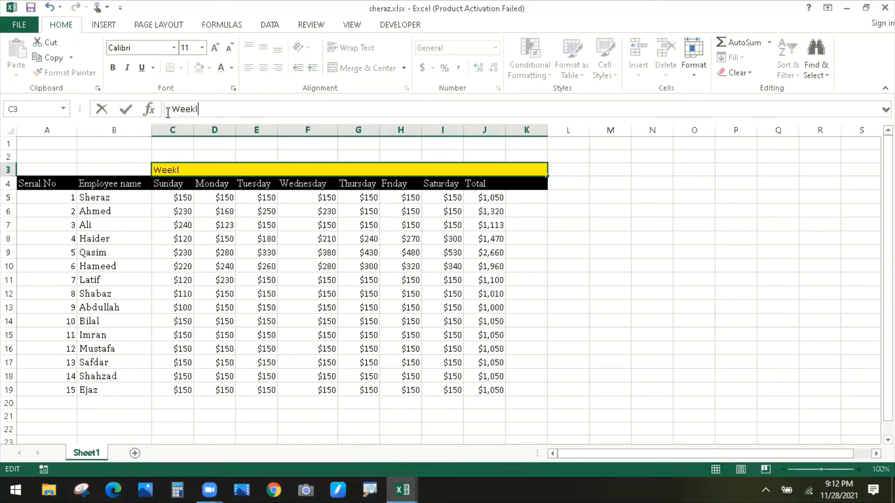
pyautogui.write('y Income sheet')
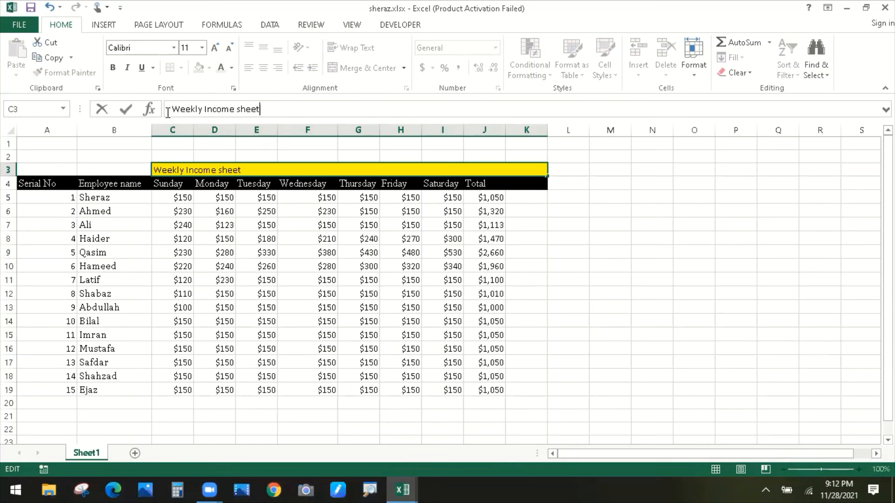
pyautogui.click(240, 108)
pyautogui.press('BackSpace')
pyautogui.write('S')
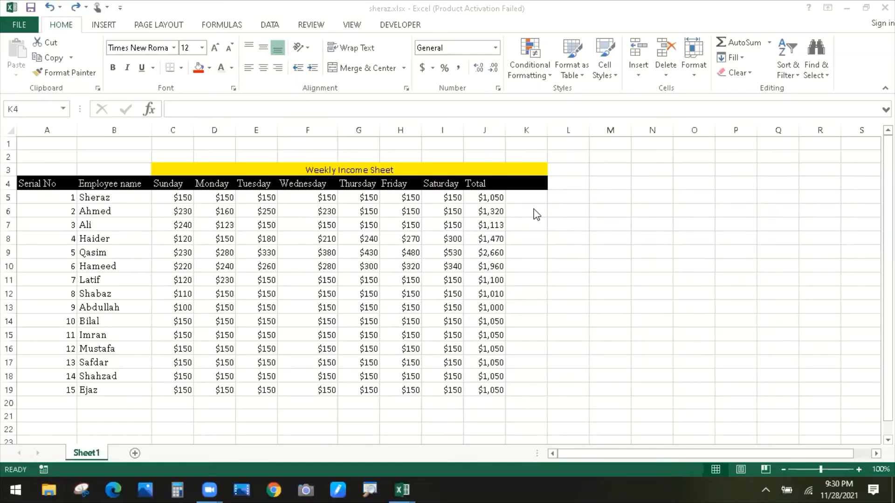
# Enter the header Average in K4, beside the Total header
pyautogui.click(534, 210)
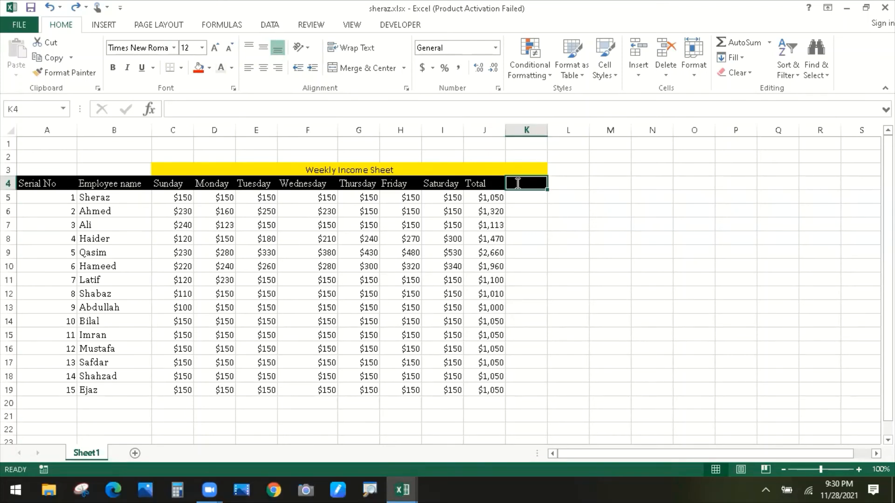
pyautogui.write('Average')
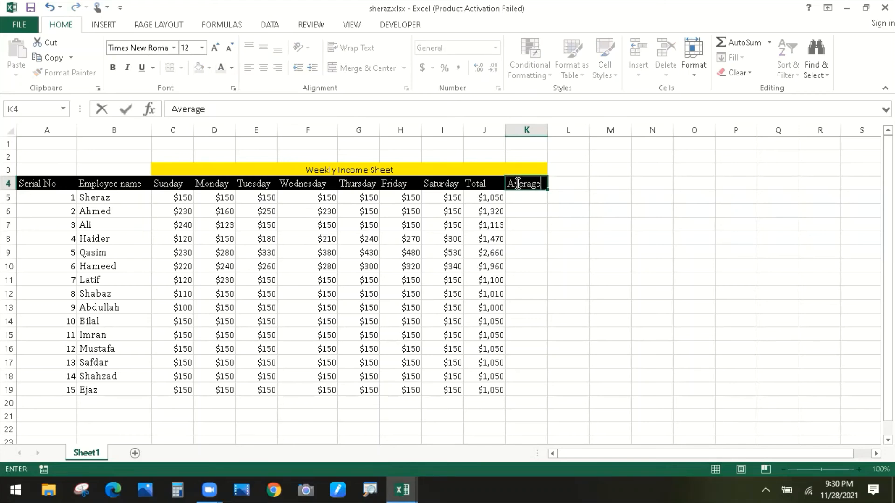
pyautogui.press('Return')
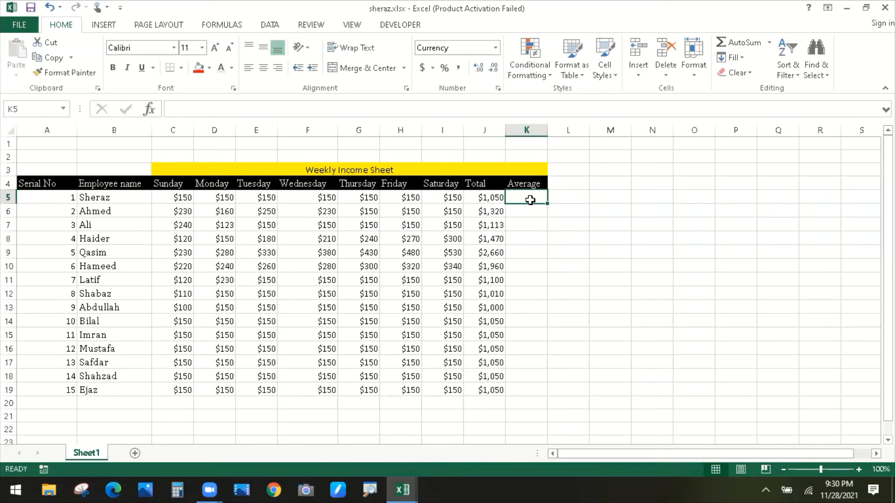
# Enter the formula =AVERAGE(C5:I5) in K5 to average the first employee's daily values
pyautogui.click(525, 212)
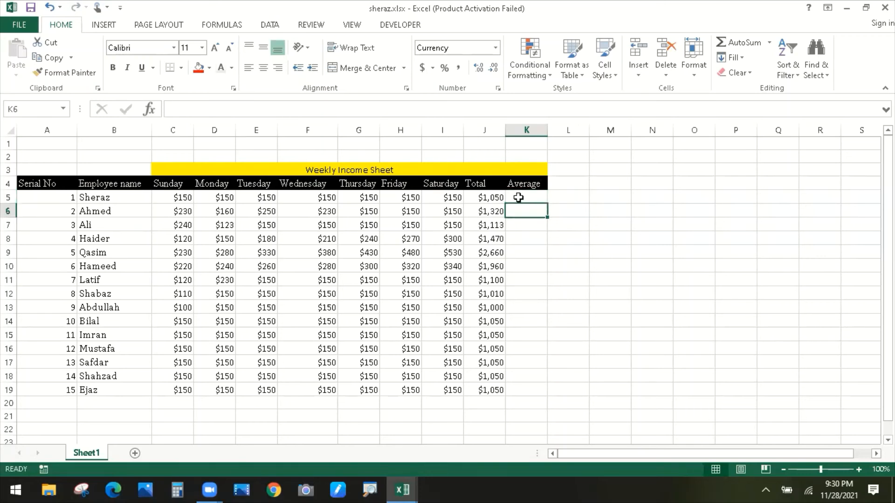
pyautogui.click(518, 197)
pyautogui.write('=')
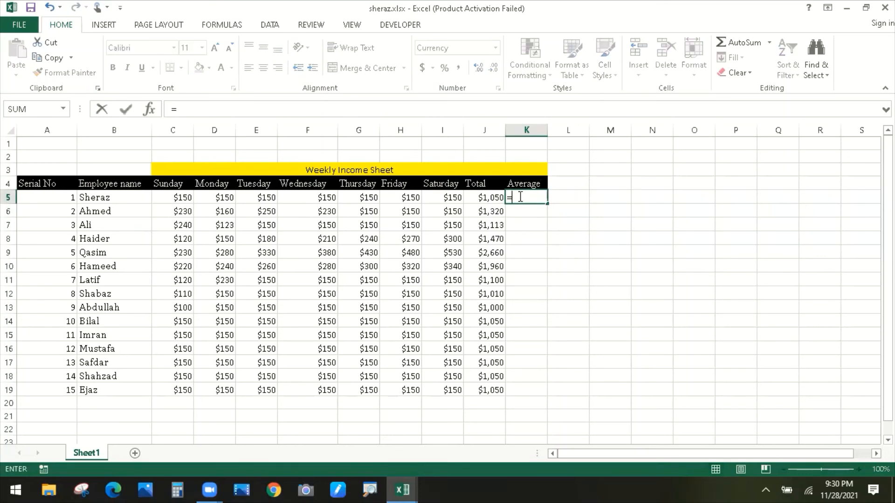
pyautogui.click(520, 213)
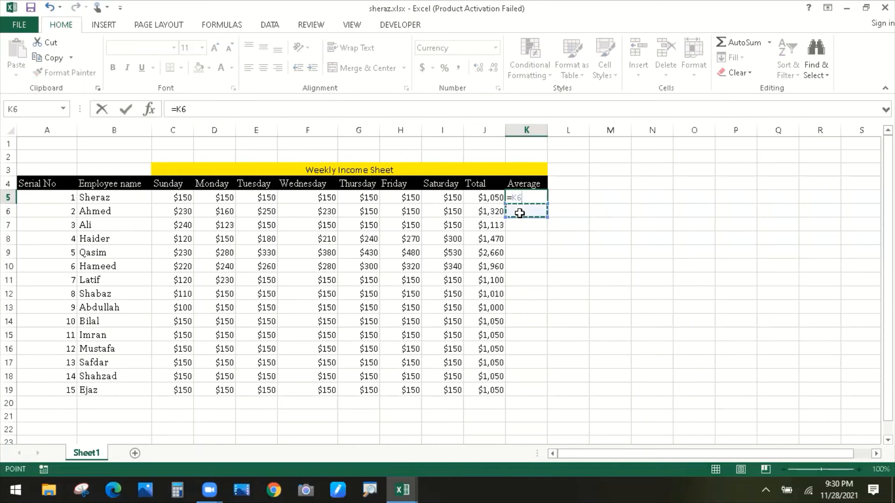
pyautogui.press('BackSpace')
pyautogui.press('BackSpace')
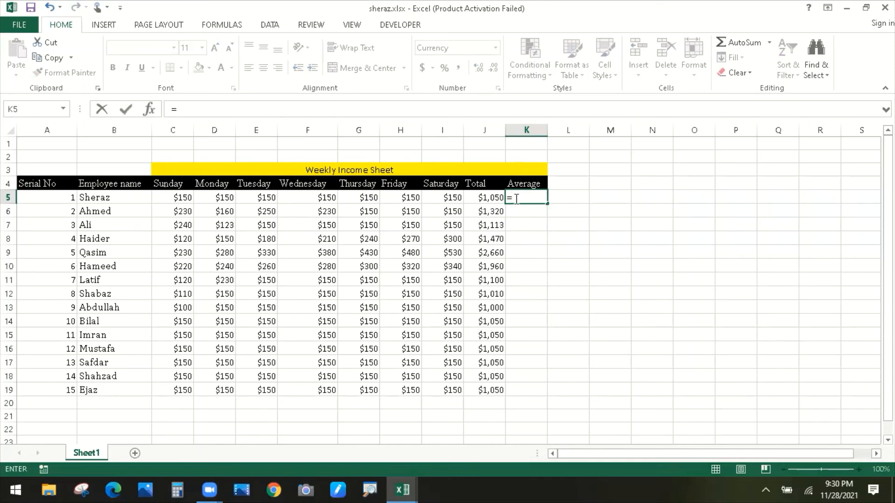
pyautogui.click(215, 107)
pyautogui.click(202, 122)
pyautogui.write('average')
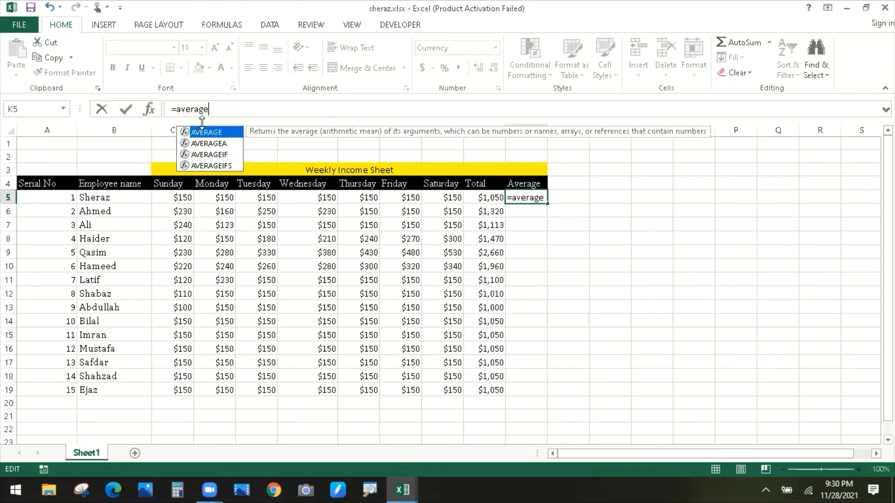
pyautogui.write('(')
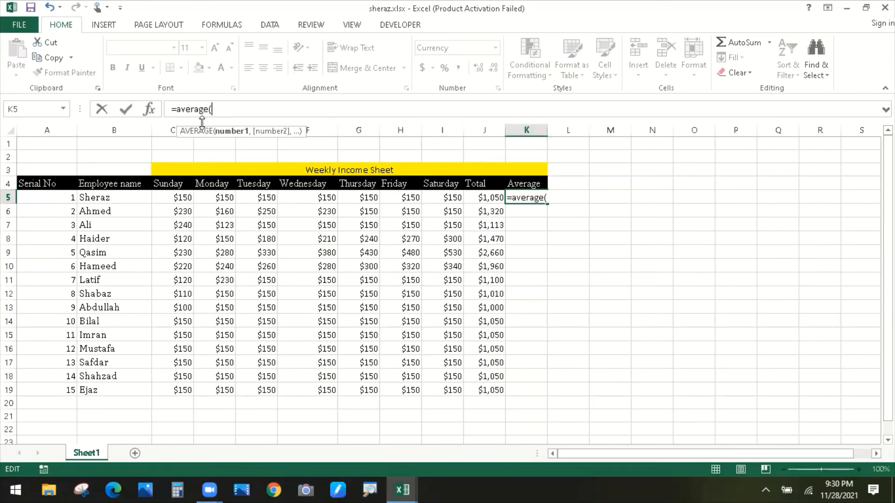
pyautogui.click(163, 196)
pyautogui.moveTo(191, 198); pyautogui.dragTo(455, 199)
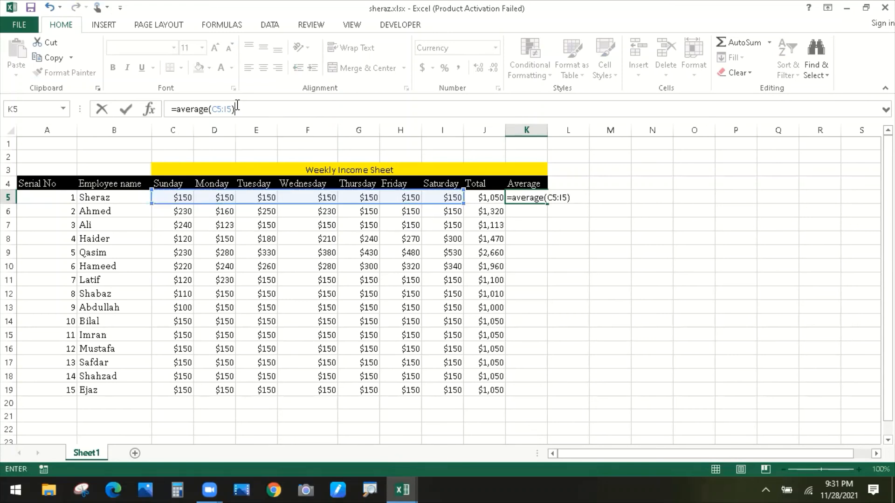
pyautogui.press('Return')
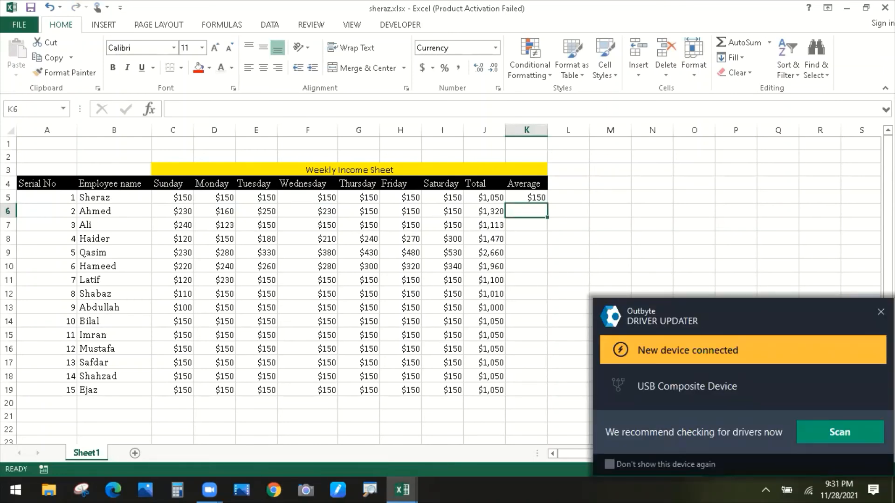
# Fill the AVERAGE formula from K5 down to K19 and check the copied formula in K6
pyautogui.click(531, 198)
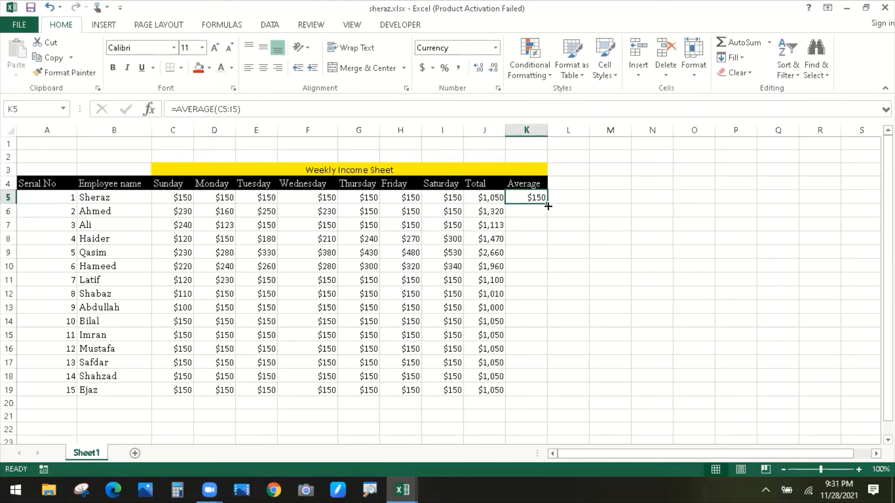
pyautogui.moveTo(548, 205); pyautogui.dragTo(550, 389)
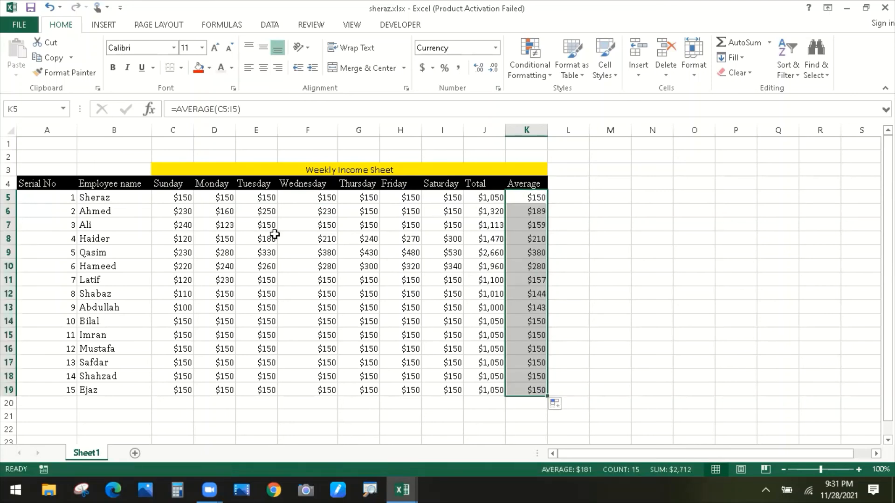
pyautogui.click(525, 211)
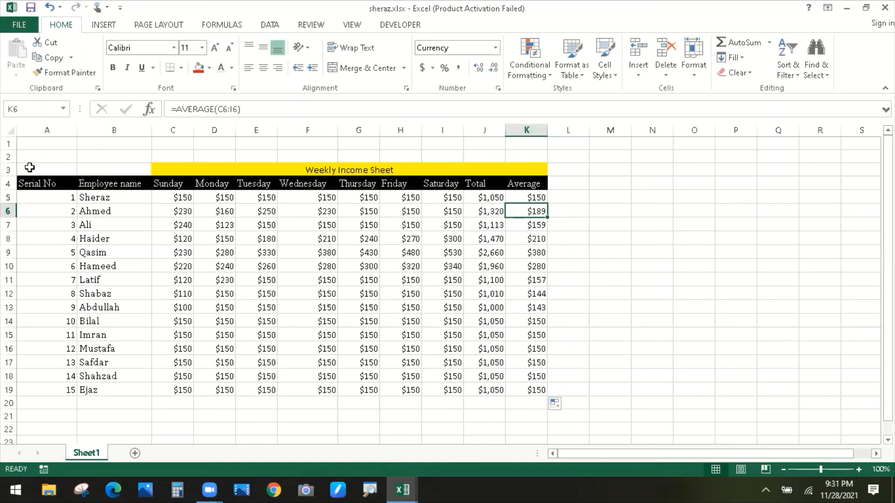
# Unmerge the Weekly Income Sheet heading and merge and center it again across A3:K3
pyautogui.click(220, 172)
pyautogui.moveTo(60, 168); pyautogui.dragTo(224, 165)
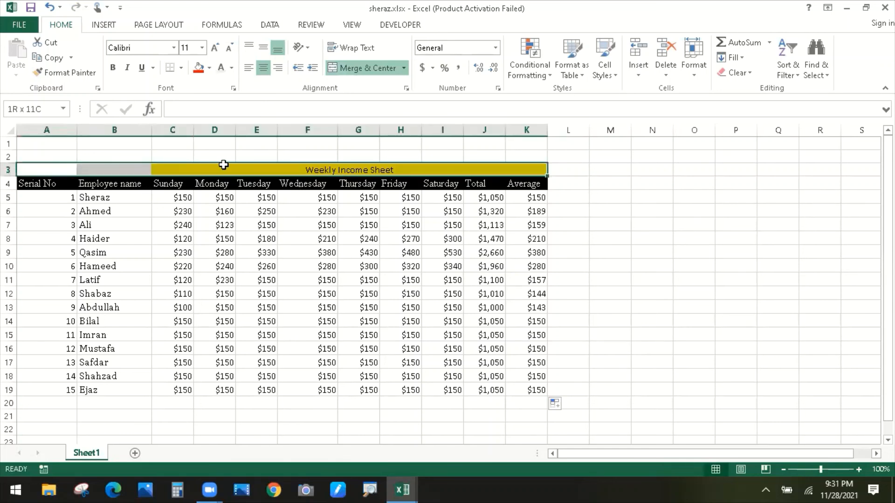
pyautogui.click(363, 68)
pyautogui.click(286, 255)
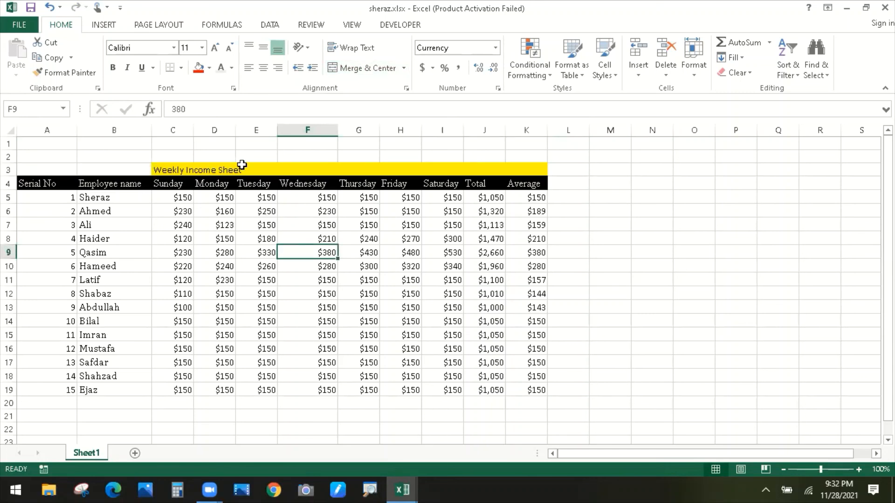
pyautogui.moveTo(36, 168); pyautogui.dragTo(506, 163)
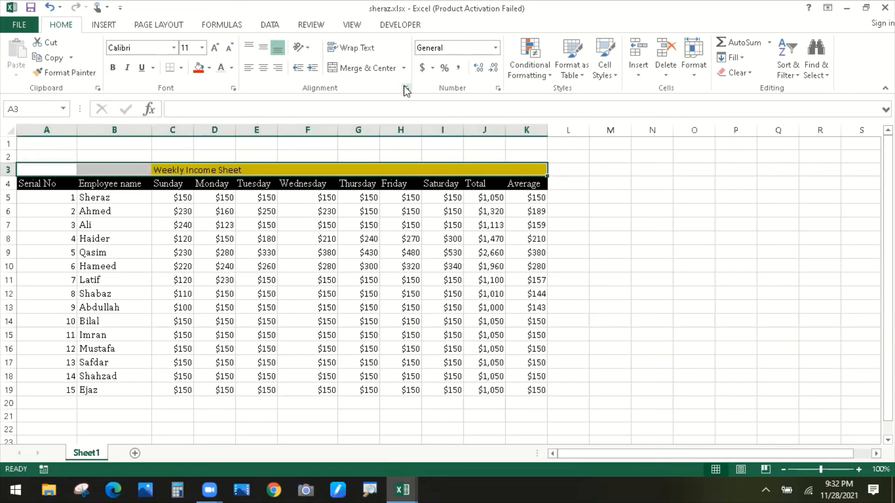
pyautogui.click(378, 68)
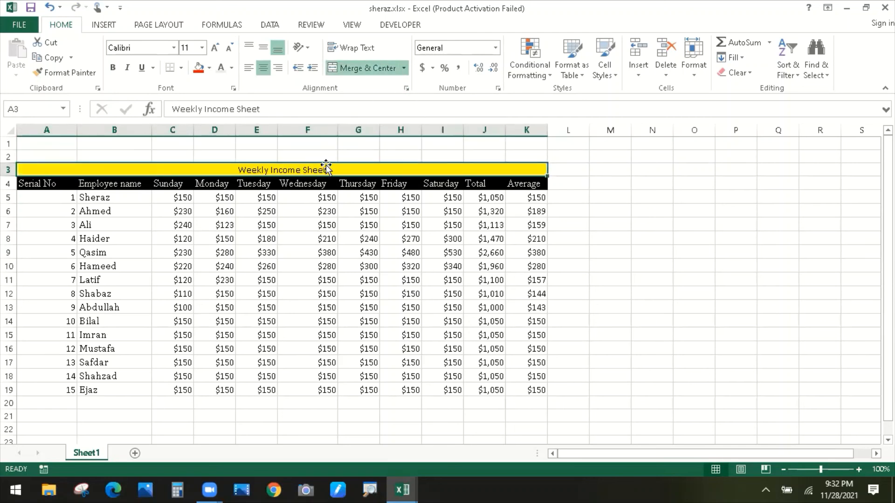
# Give the merged heading in A3 a standard red fill and a light tan theme font color
pyautogui.click(209, 68)
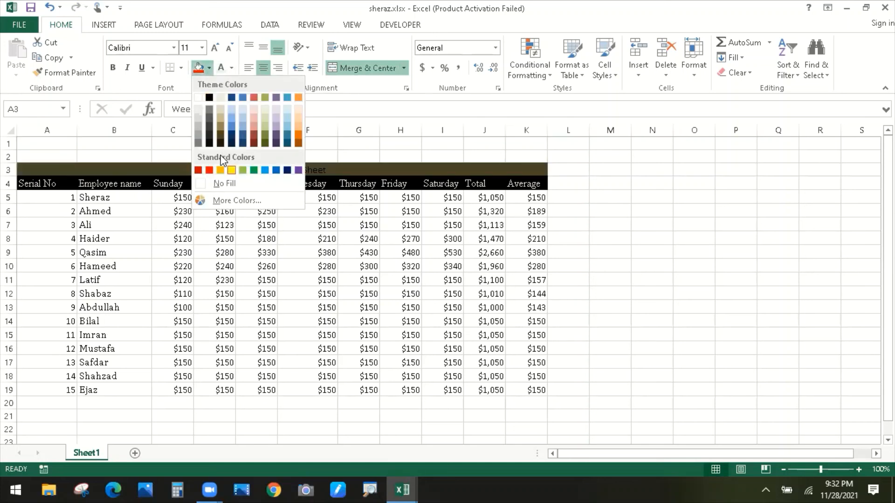
pyautogui.click(209, 170)
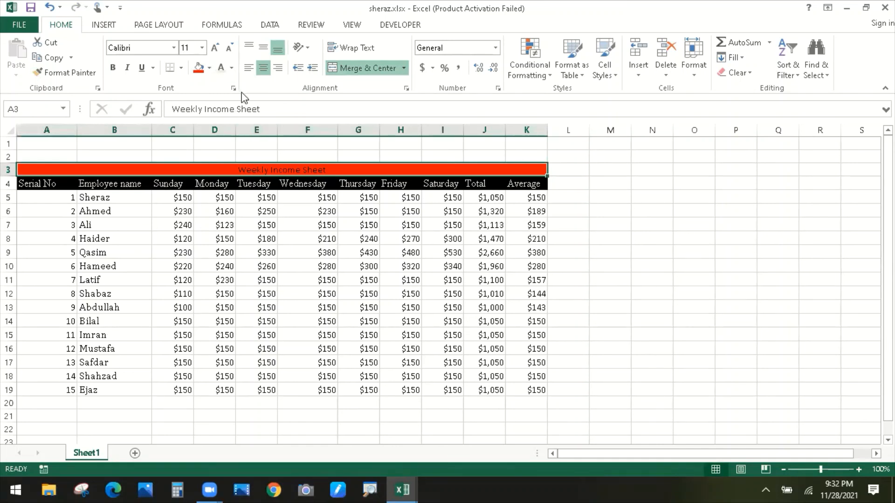
pyautogui.click(231, 68)
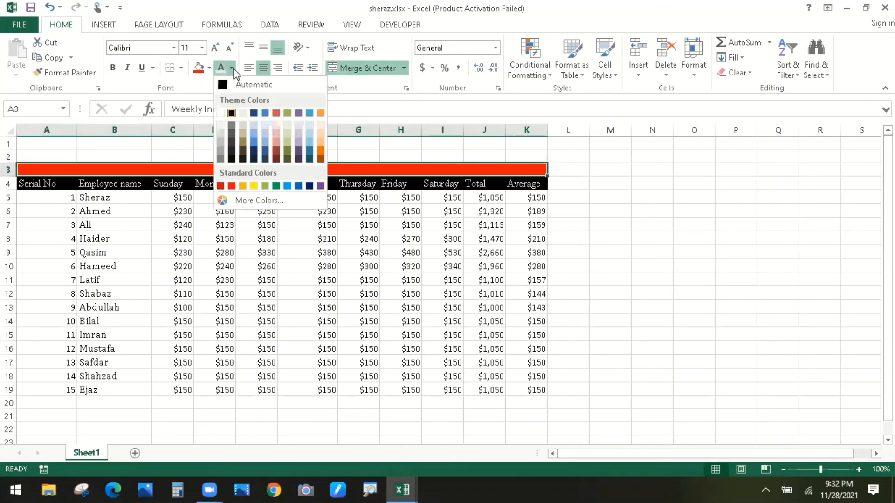
pyautogui.click(243, 114)
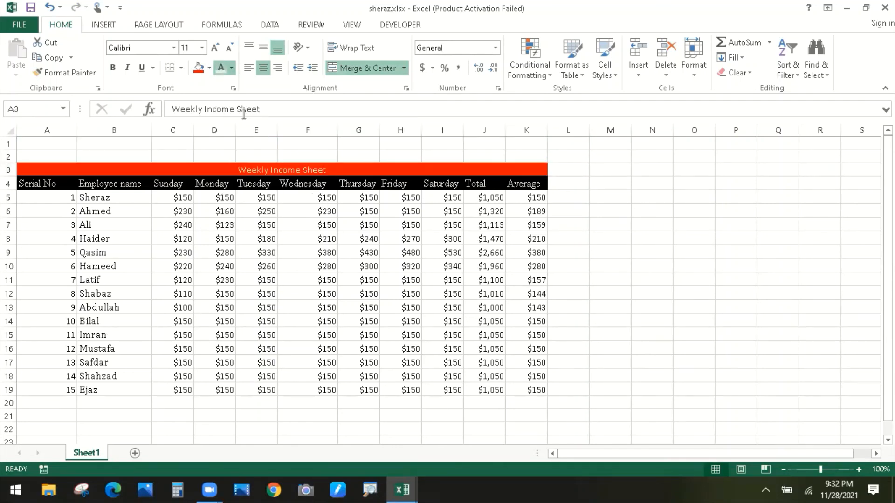
pyautogui.click(244, 199)
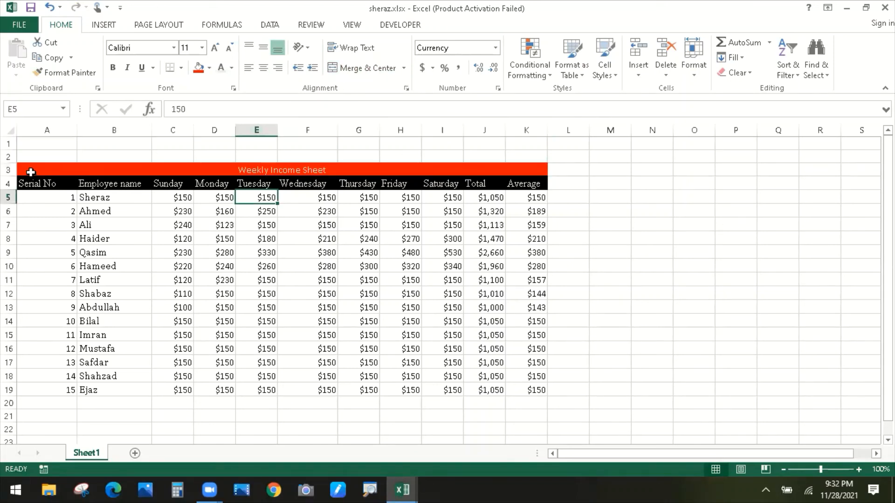
# Apply All Borders to the whole table from the heading row down to row 19 (A3:K19)
pyautogui.moveTo(31, 172); pyautogui.dragTo(433, 389)
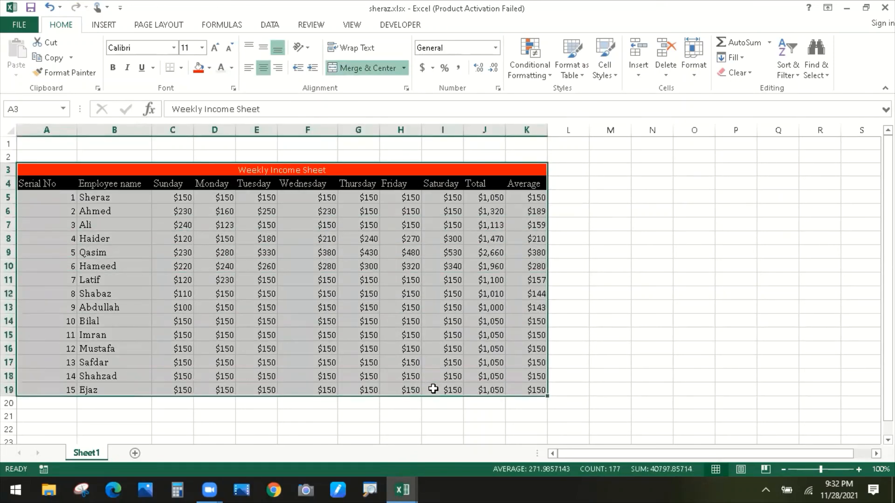
pyautogui.click(181, 69)
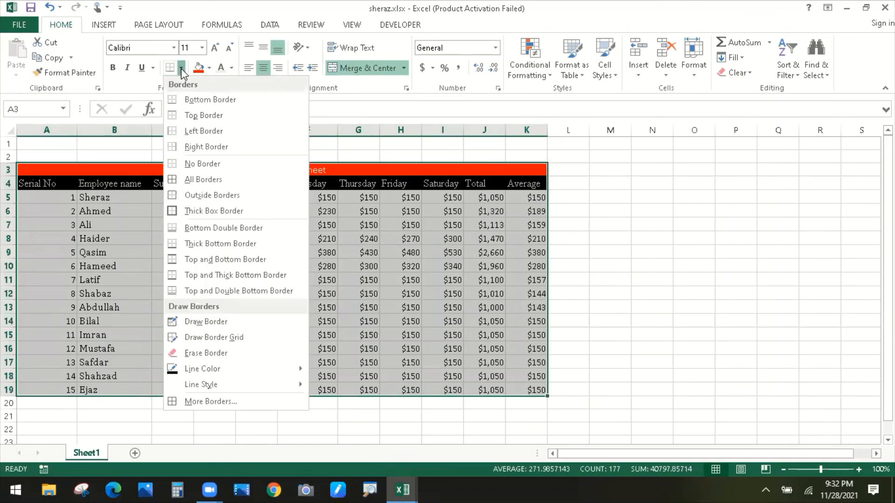
pyautogui.click(189, 180)
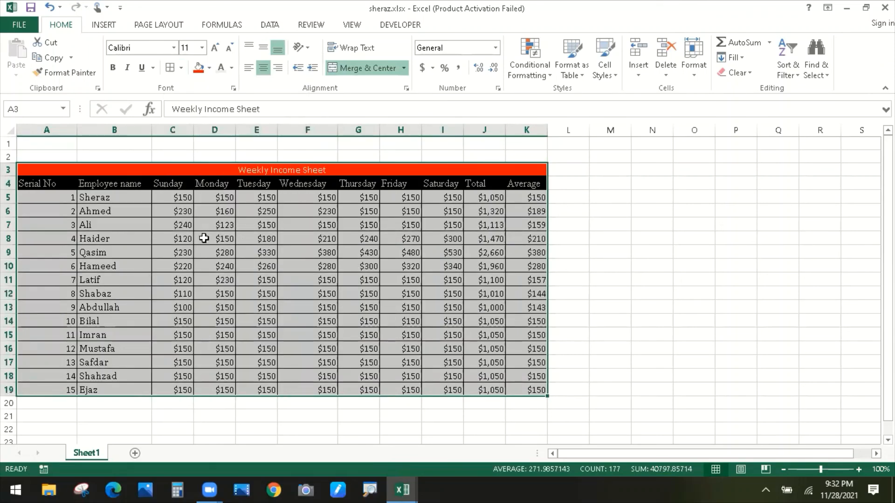
pyautogui.click(155, 211)
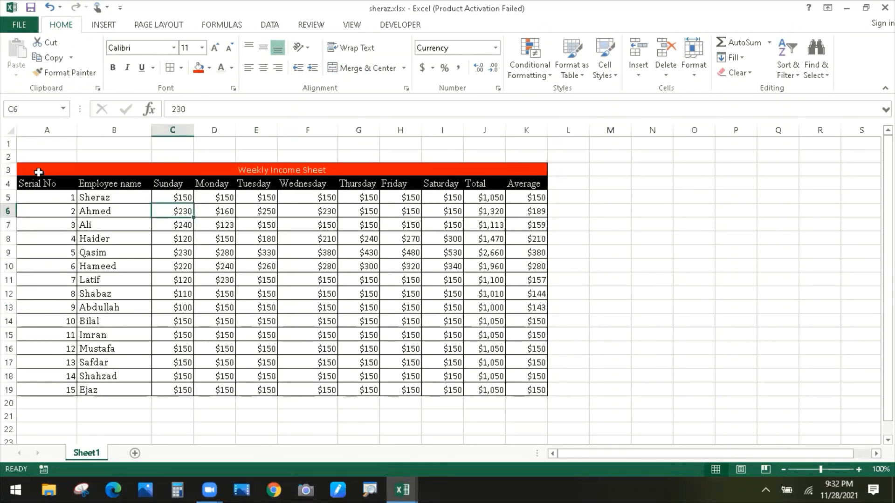
# Apply the Colorful 2 AutoFormat to the whole table A3:K19
pyautogui.moveTo(32, 168); pyautogui.dragTo(318, 250)
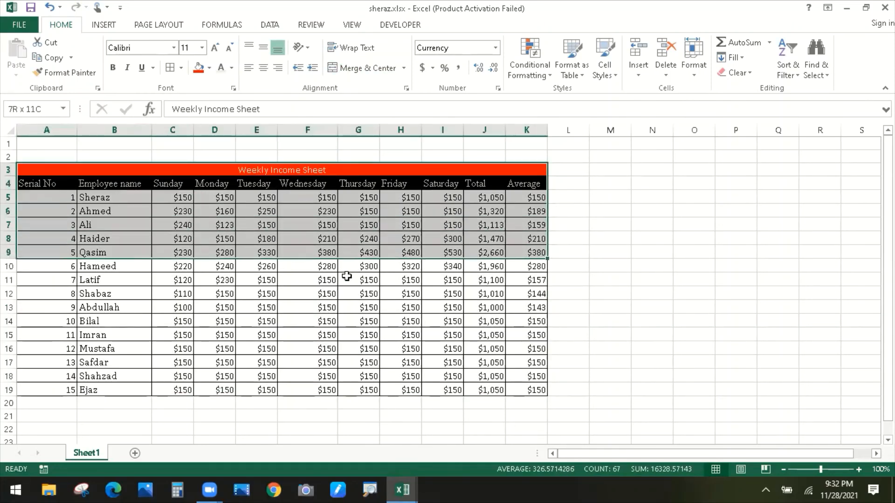
pyautogui.moveTo(347, 276); pyautogui.dragTo(387, 384)
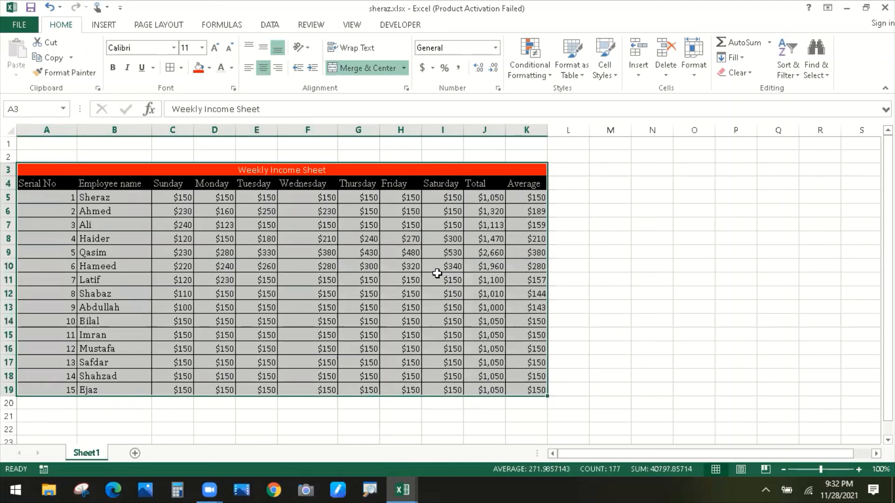
pyautogui.hotkey('alt', 'o')
pyautogui.press('a')
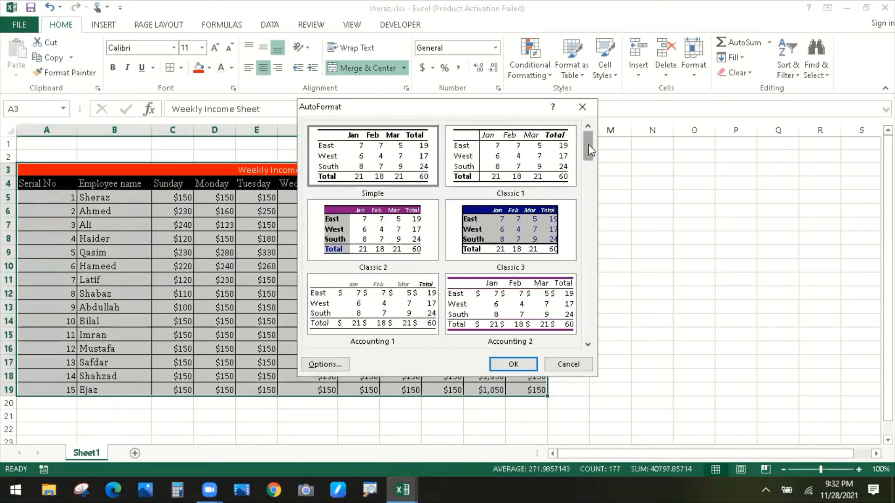
pyautogui.moveTo(588, 144); pyautogui.dragTo(592, 265)
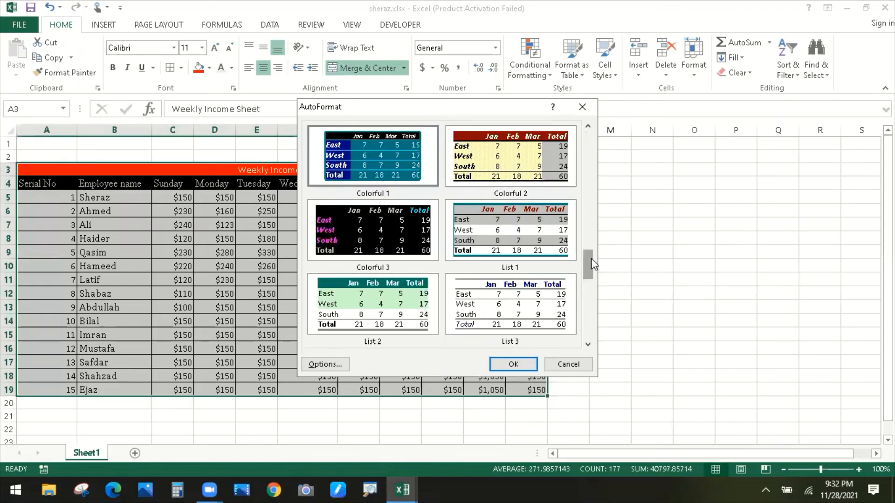
pyautogui.moveTo(590, 258); pyautogui.dragTo(590, 274)
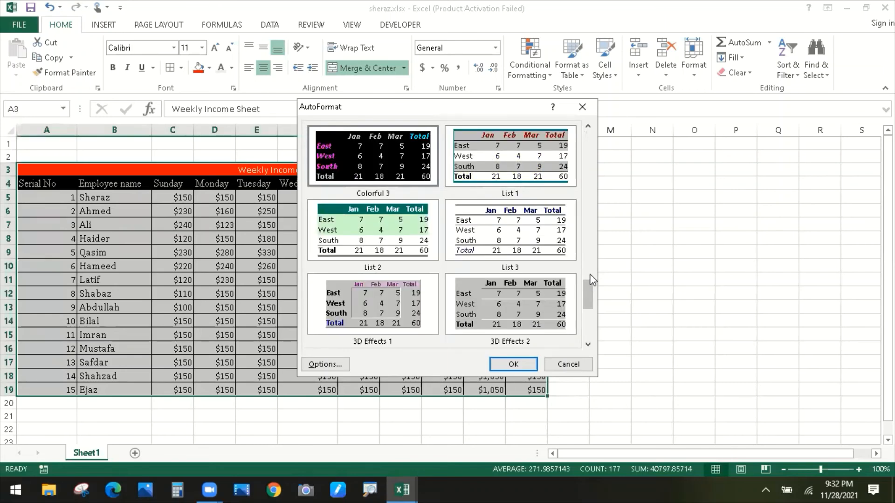
pyautogui.scroll(2, 590, 282)
pyautogui.click(409, 232)
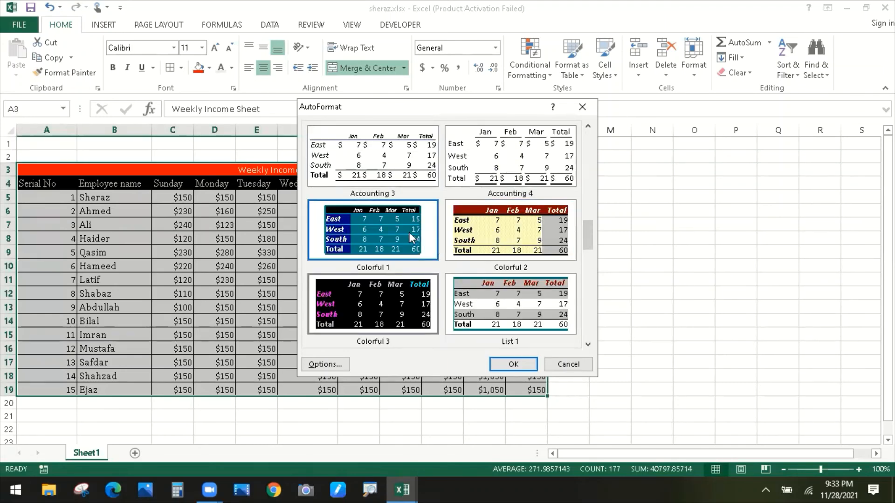
pyautogui.click(531, 239)
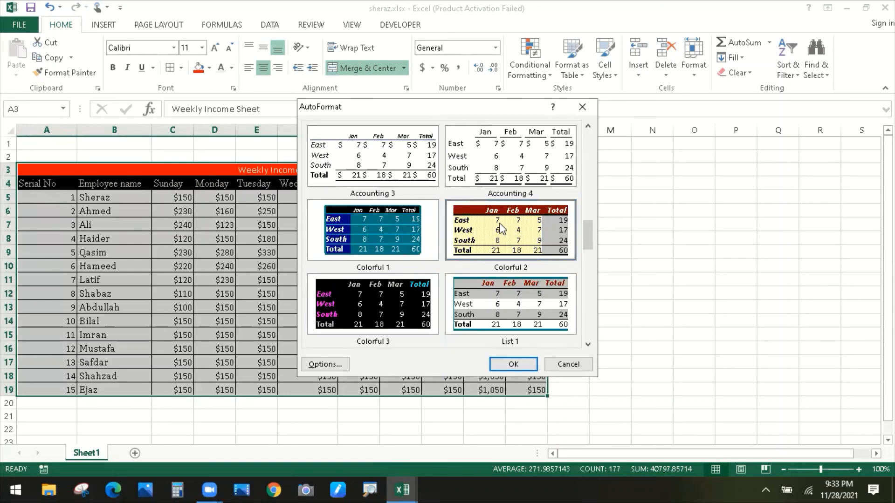
pyautogui.click(513, 363)
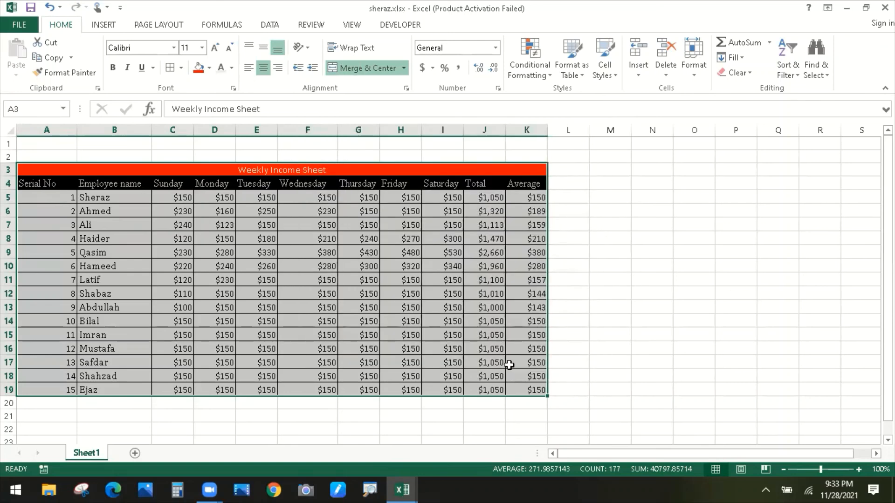